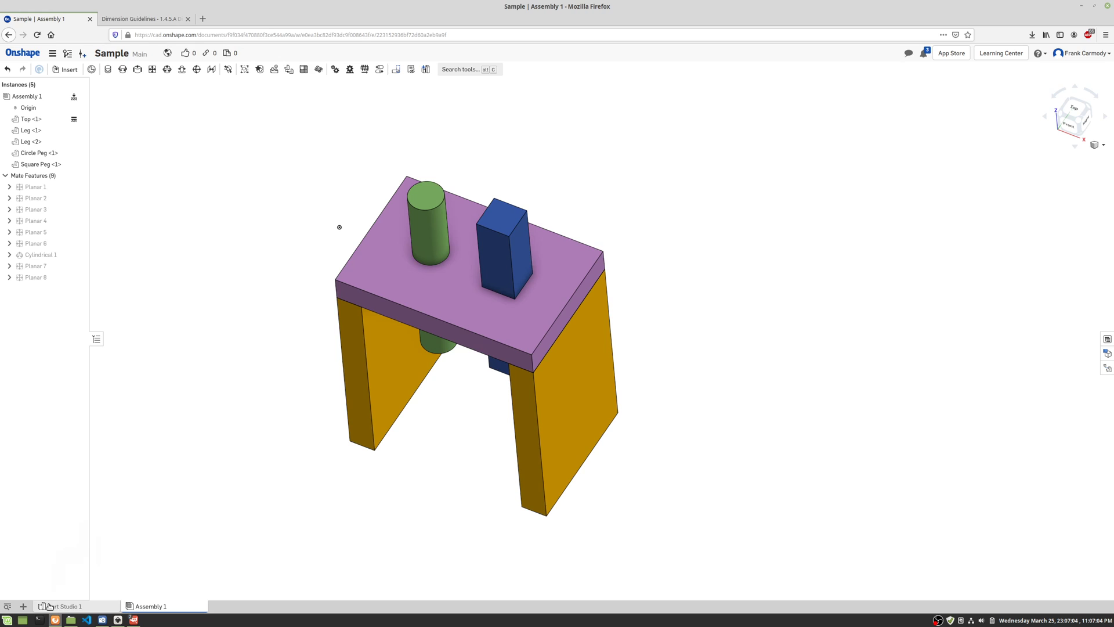
- Bring up the Insert new element list in the Sample document's tab bar
mouse_move(70, 607)
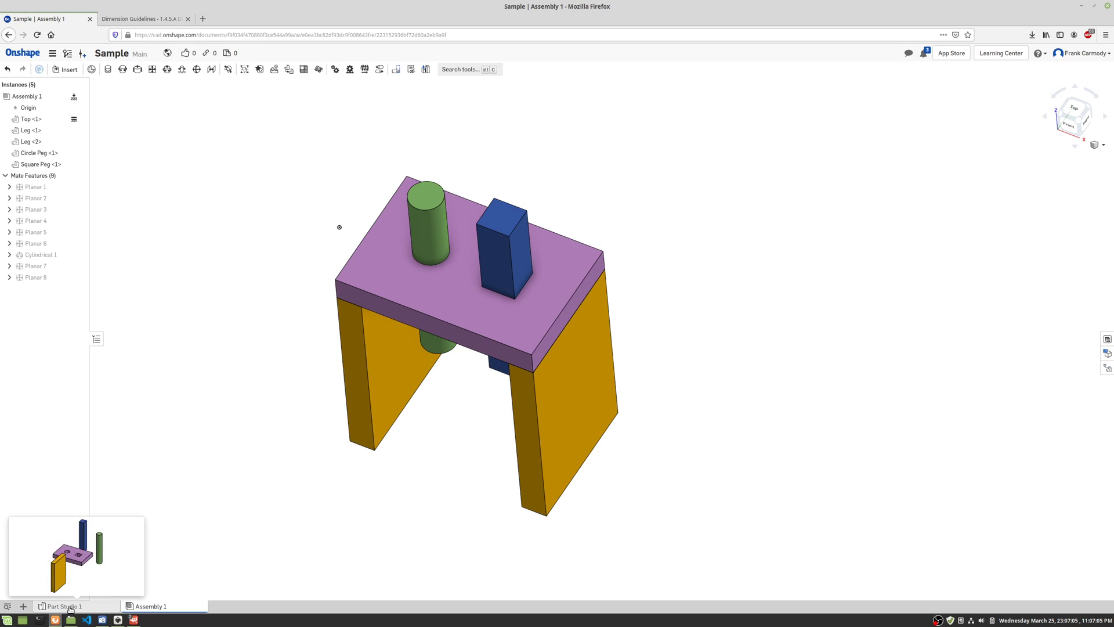
left_click(24, 607)
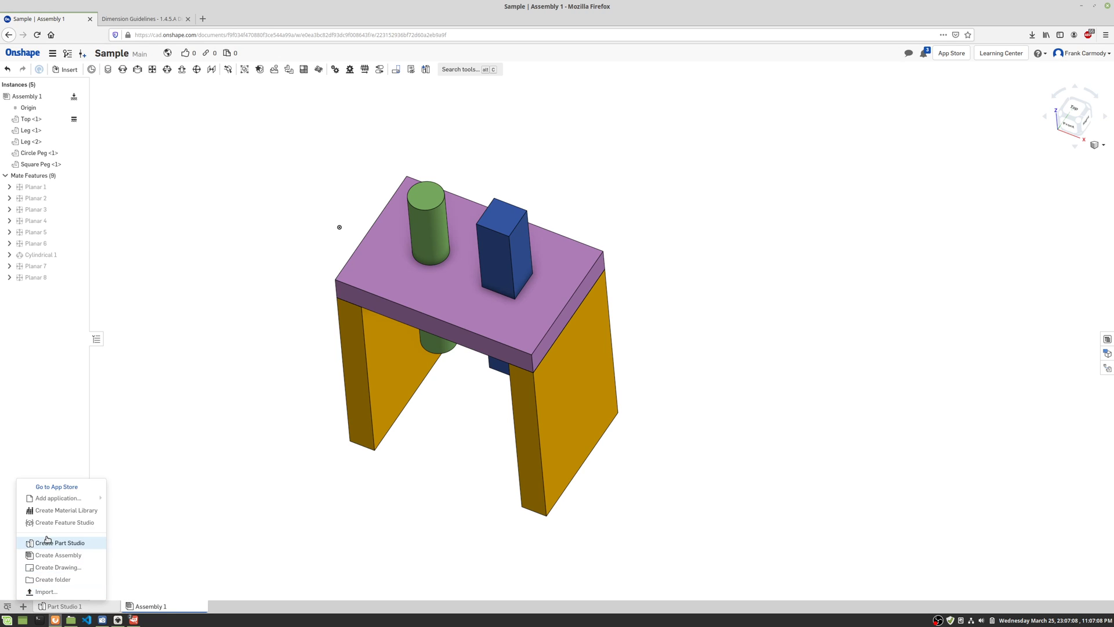
- Create Drawing 1 from Onshape's standard ANSI_A_INCH.dwt template
left_click(58, 567)
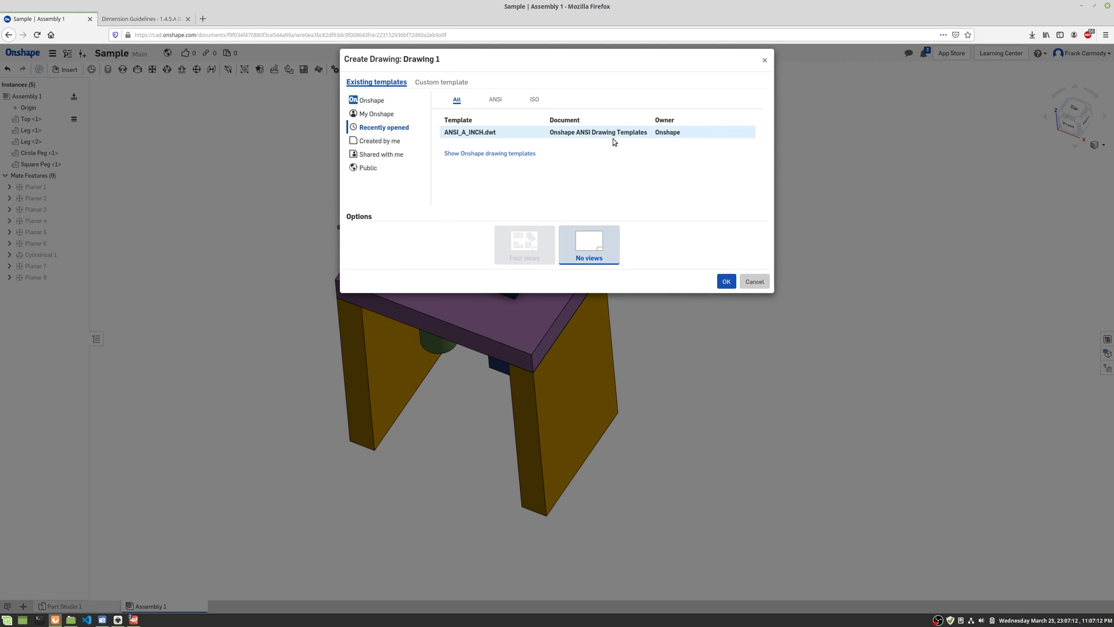
left_click(380, 103)
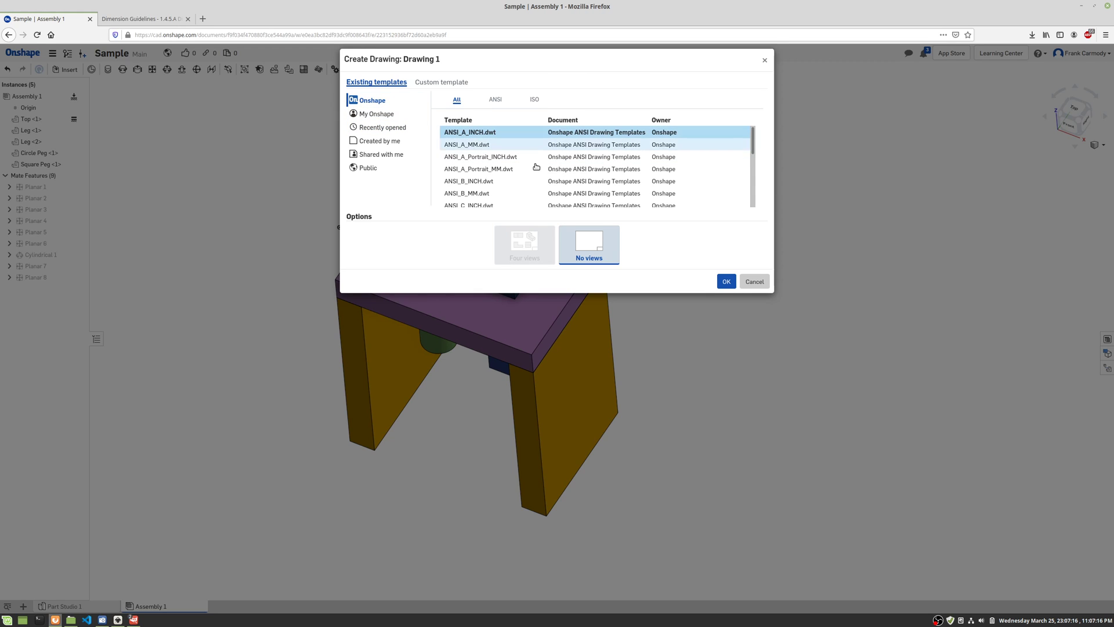
left_click(724, 283)
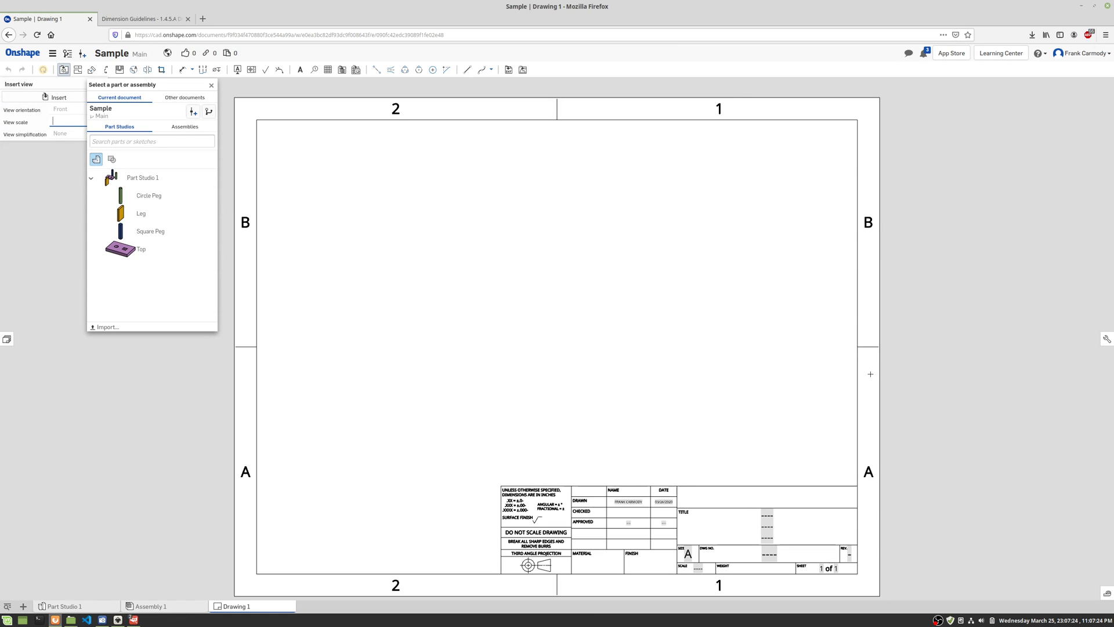
- Place a 1:2 Top-orientation view of the Top part at the sheet's lower left
left_click(127, 249)
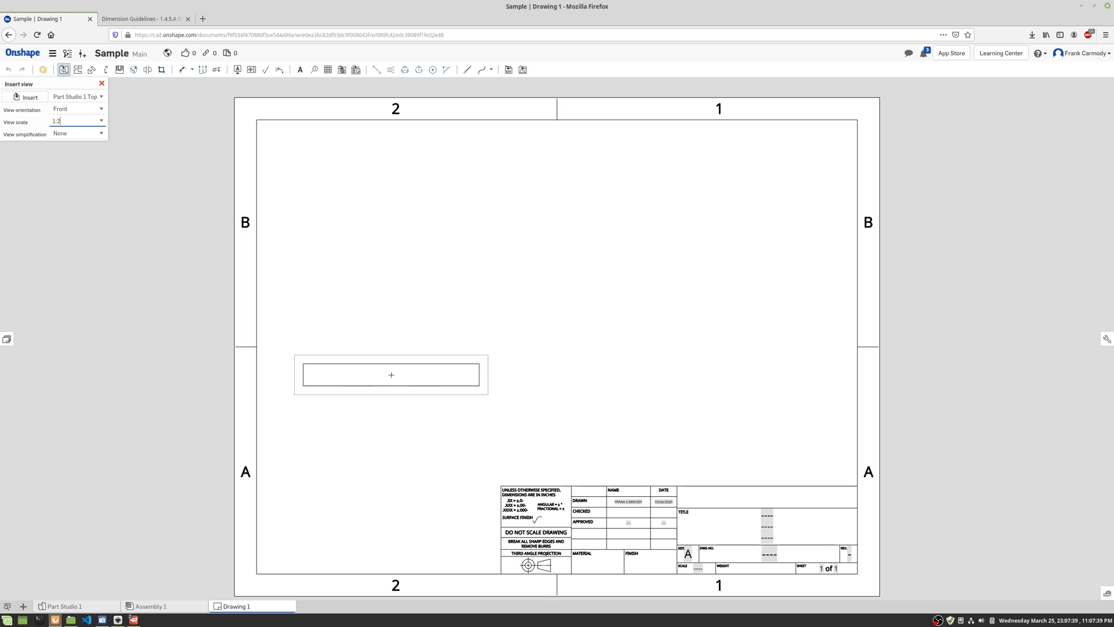
left_click(104, 111)
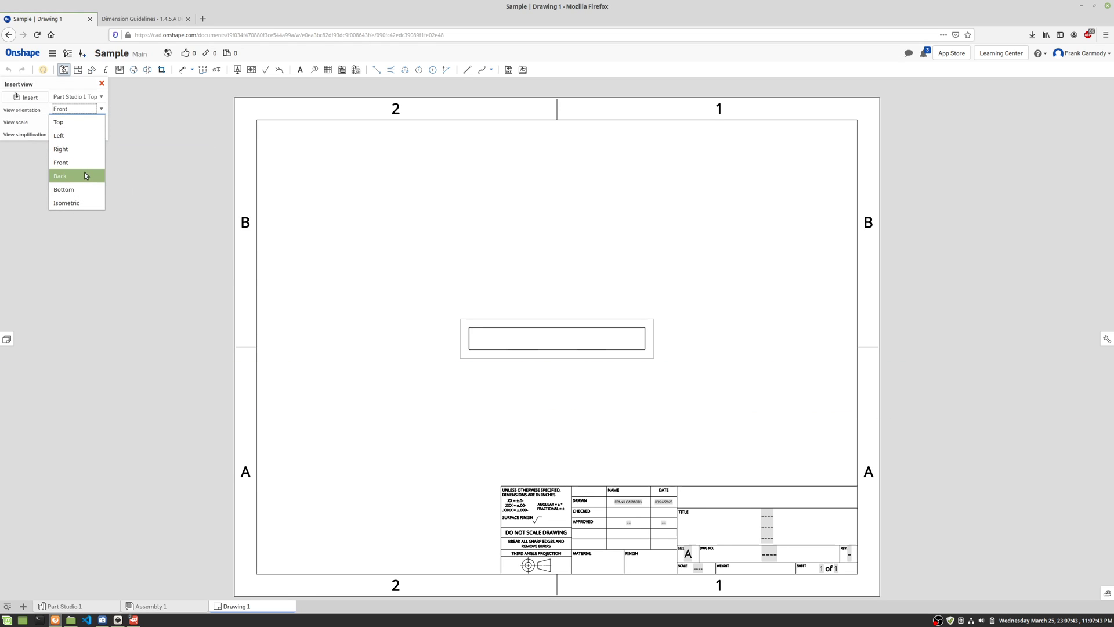
left_click(70, 126)
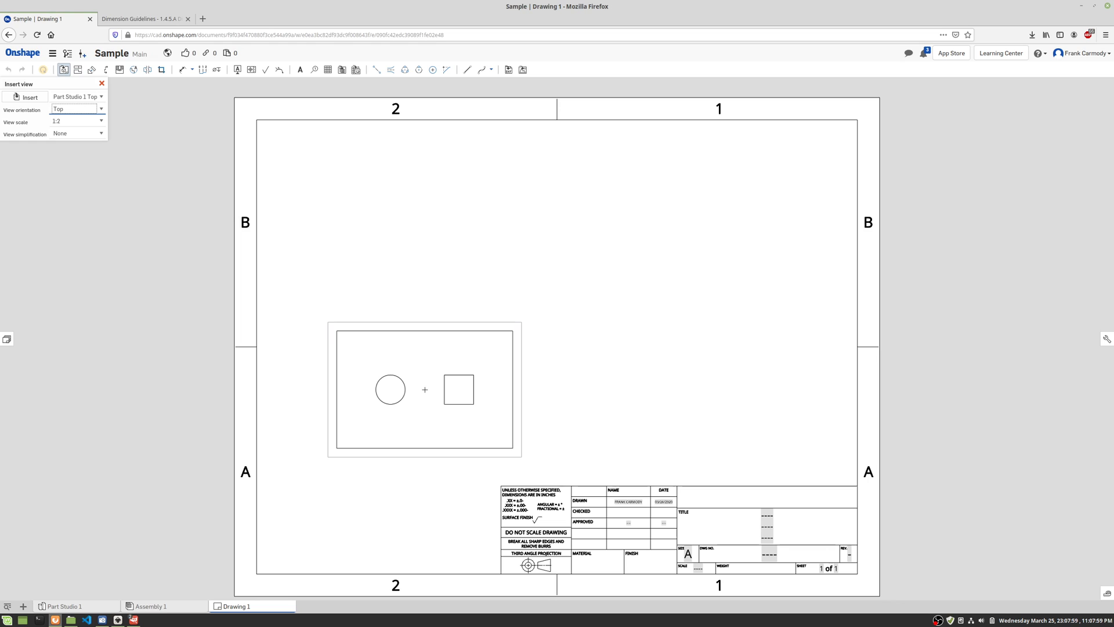
left_click(424, 389)
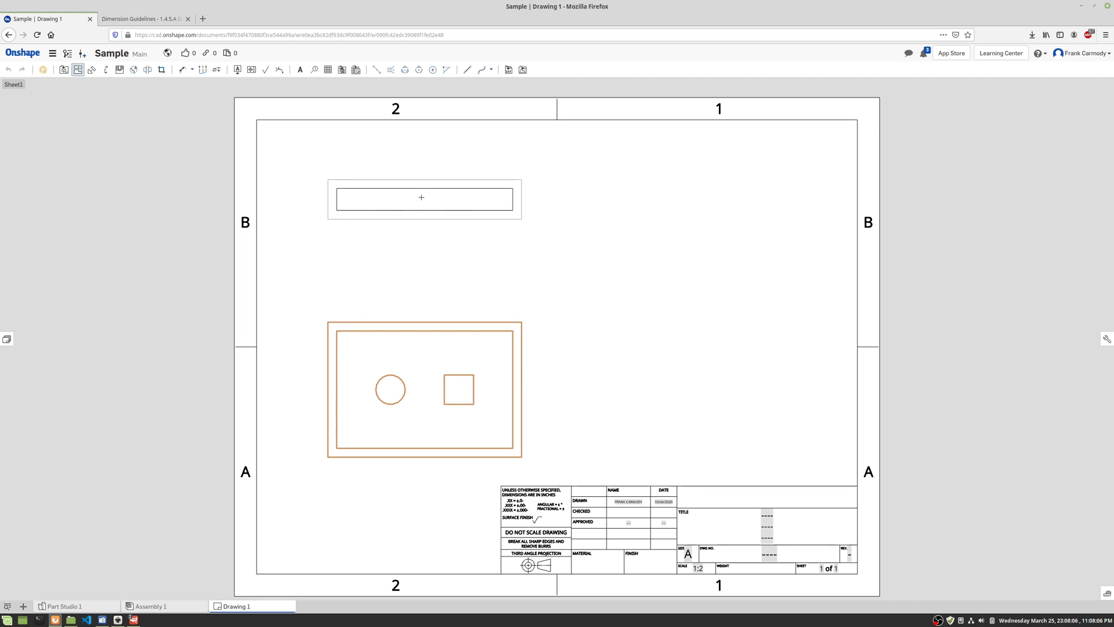
- Project front, right-side and upper-right isometric views from the top view
left_click(421, 195)
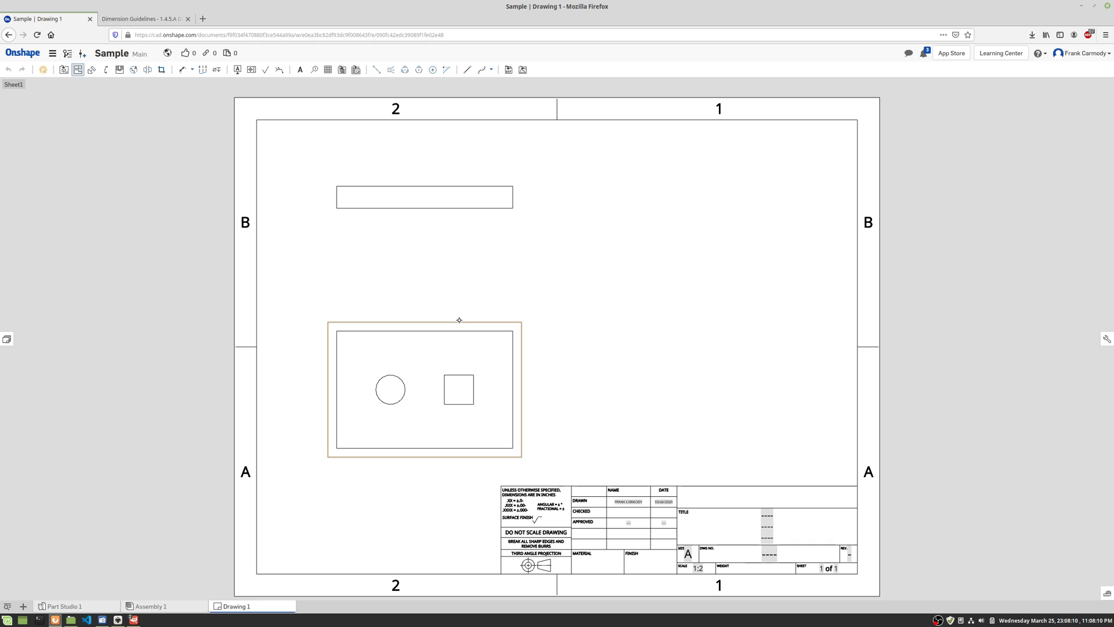
left_click(459, 324)
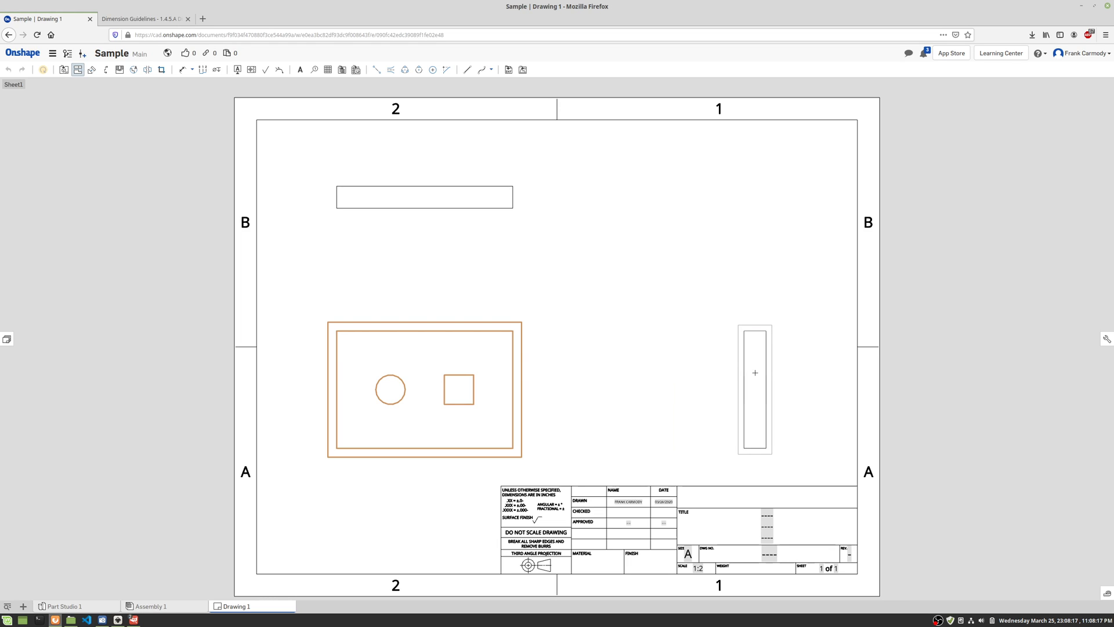
left_click(755, 373)
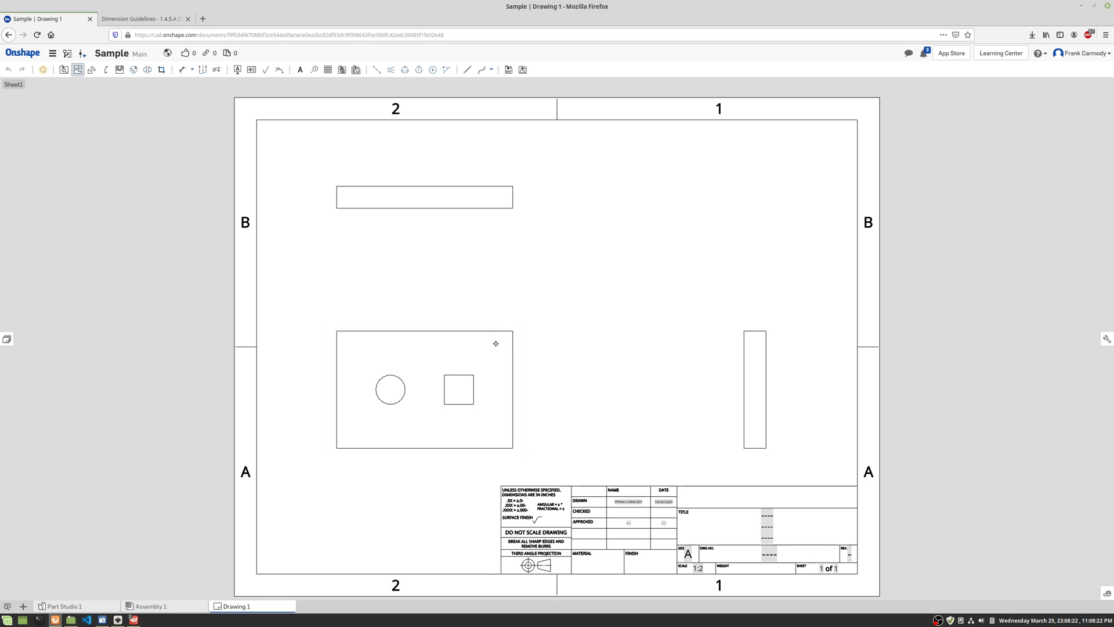
left_click(513, 334)
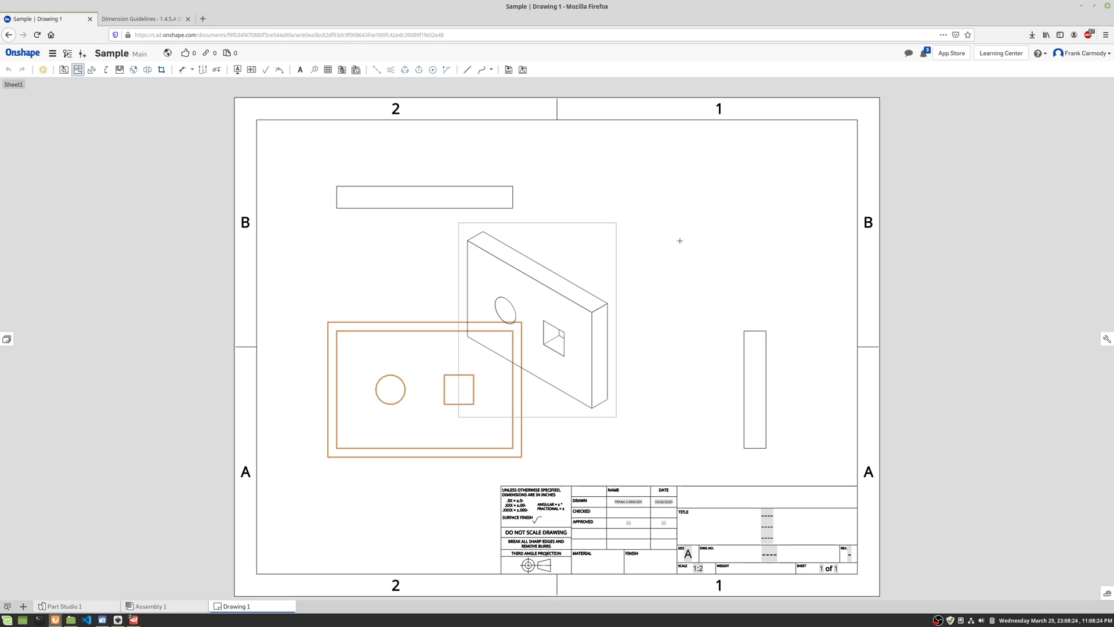
left_click(702, 226)
key("Escape")
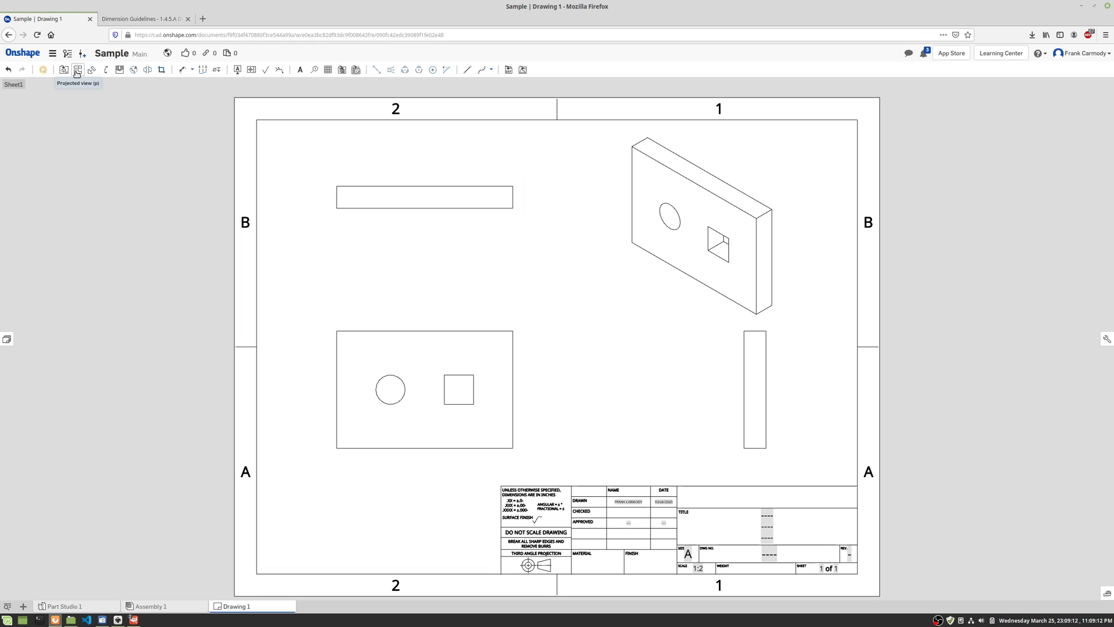
- Turn on hidden lines in the front and right-side views
right_click(463, 195)
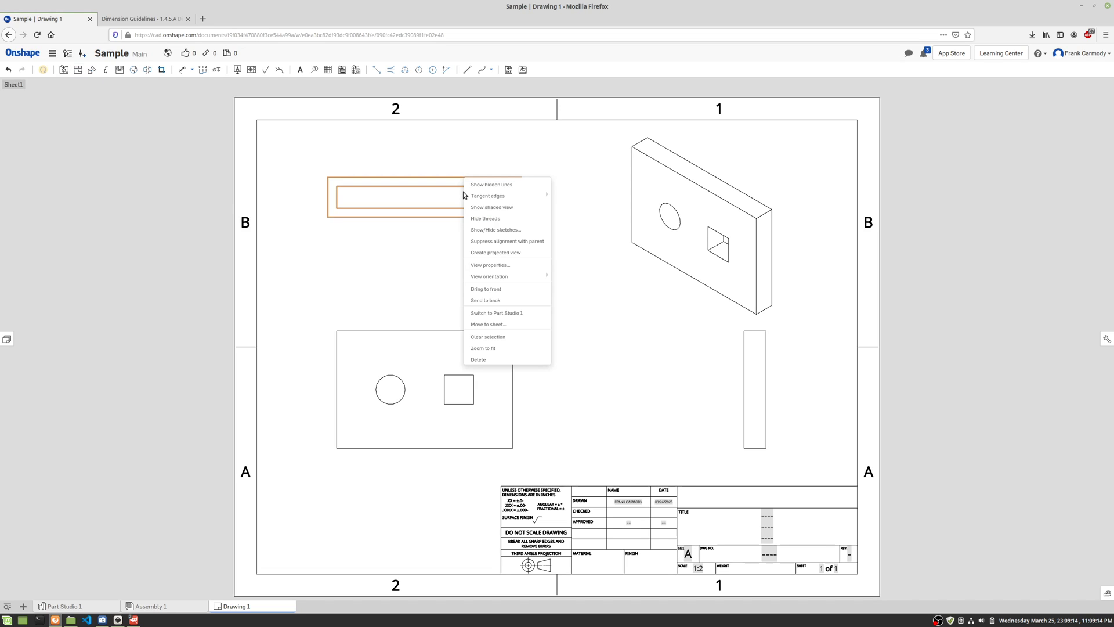
left_click(488, 187)
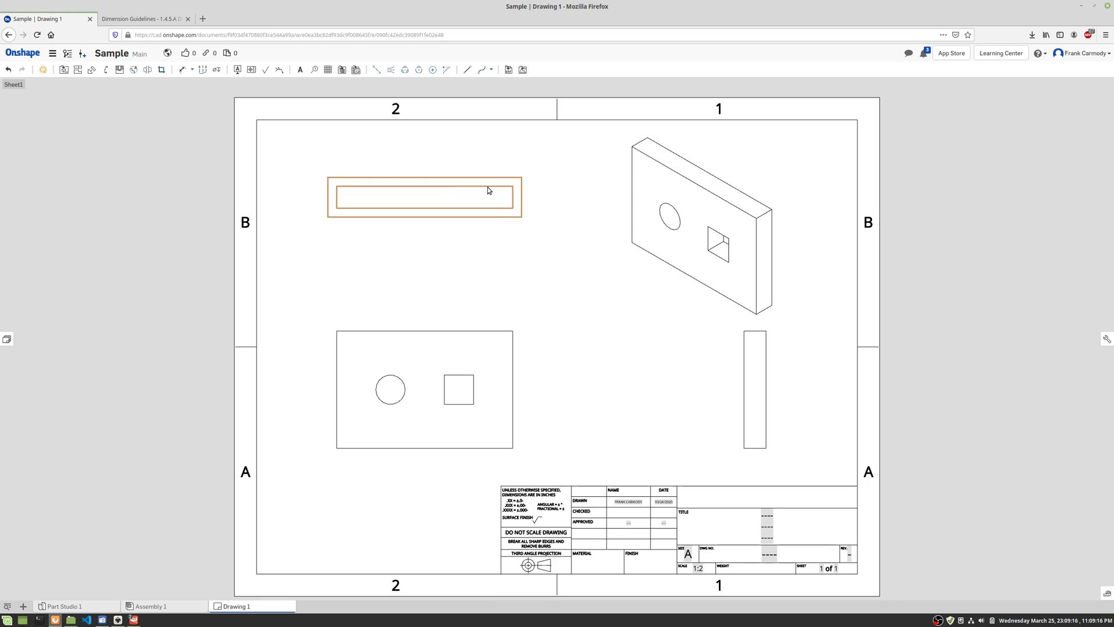
right_click(752, 374)
left_click(775, 368)
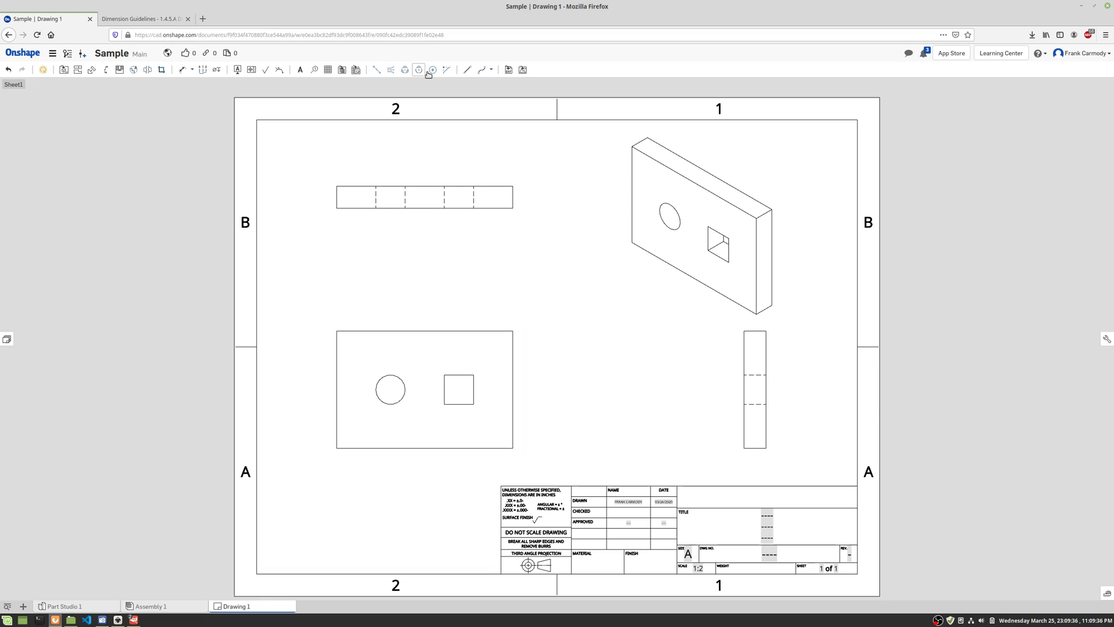
left_click(434, 70)
- Add a centre mark to the round hole in the top view
left_click(375, 70)
left_click(376, 390)
left_click(405, 390)
left_click(390, 375)
left_click(182, 70)
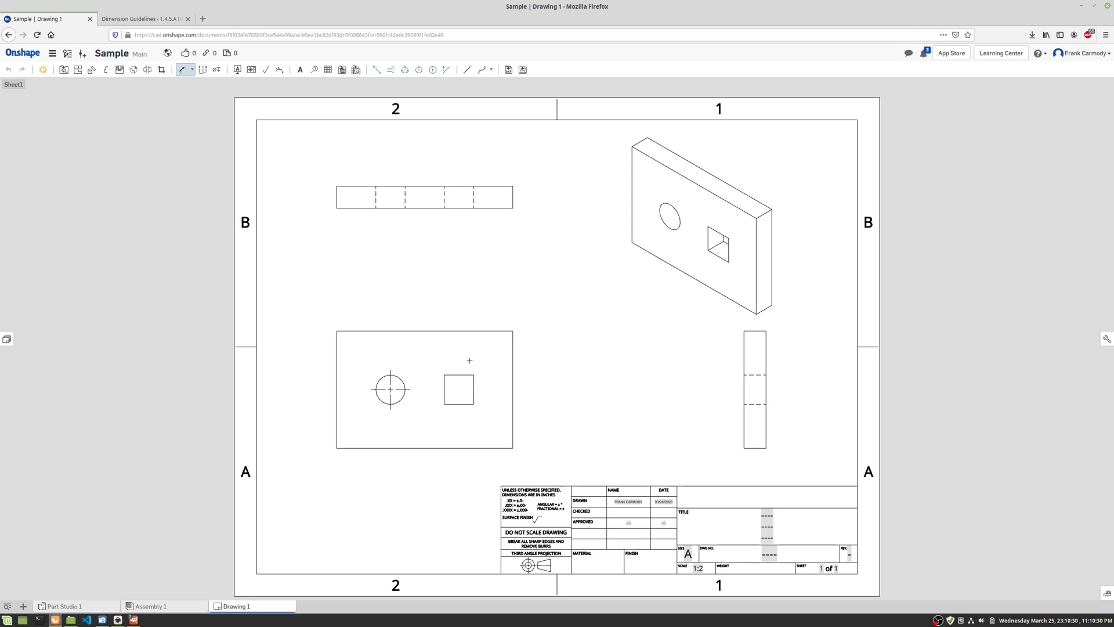
- Dimension the hole centre, square left and square right edges from the left edge: 1.833, 3.667, 4.667
left_click(337, 348)
left_click(391, 369)
left_click(361, 314)
left_click(335, 361)
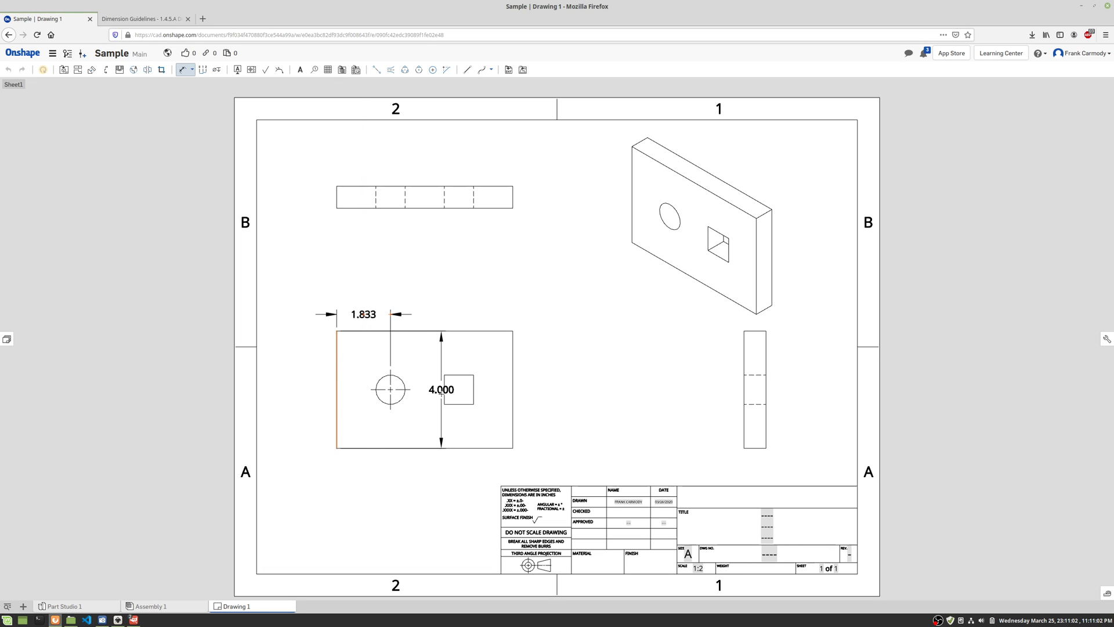
left_click(444, 394)
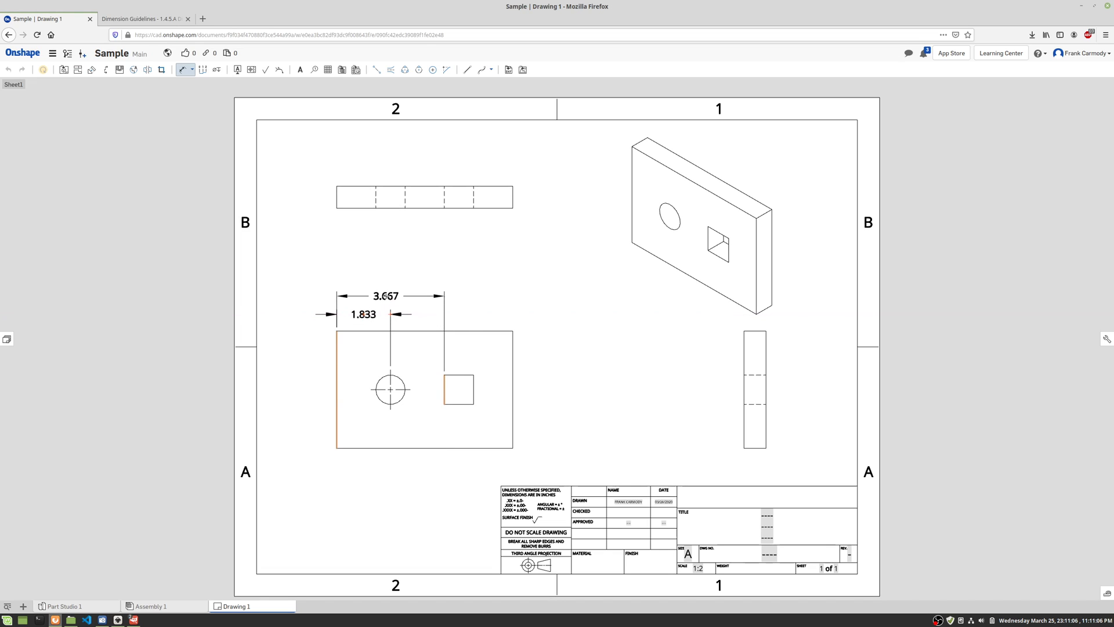
left_click(385, 296)
left_click(337, 395)
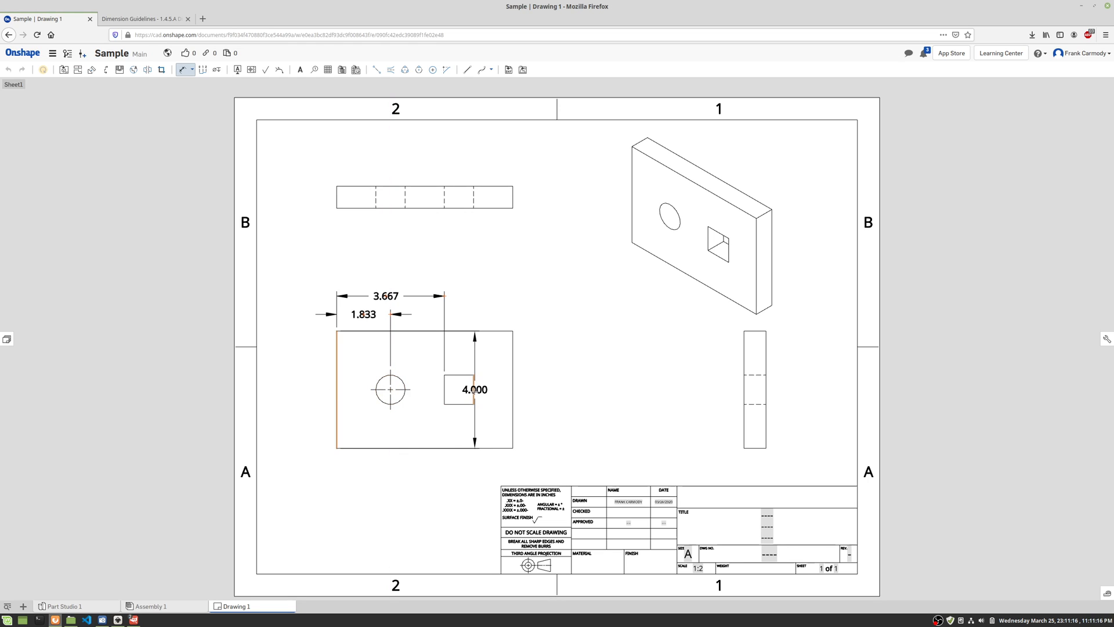
left_click(354, 392)
left_click(474, 390)
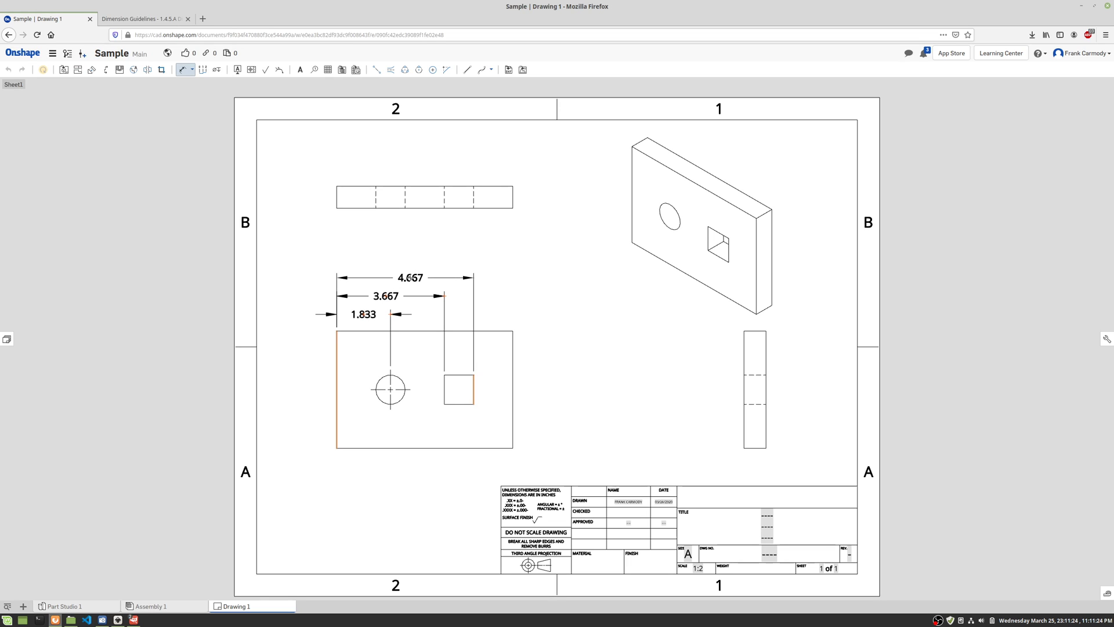
left_click(410, 277)
- Add the 6.000 overall width, then measure the square hole's height from the bottom edge
left_click(337, 390)
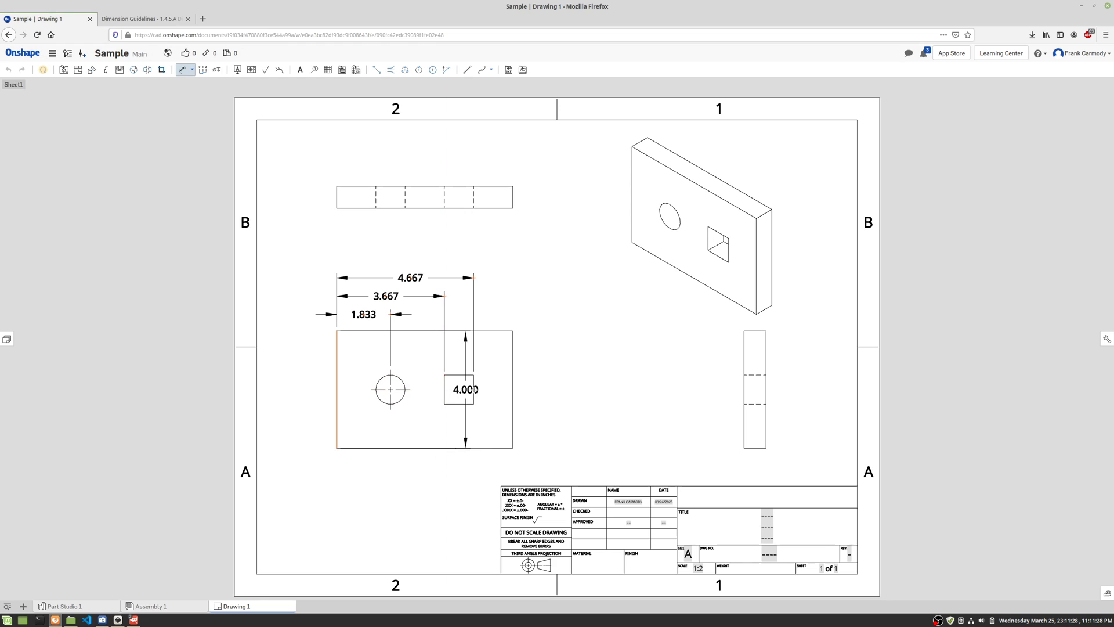
left_click(514, 394)
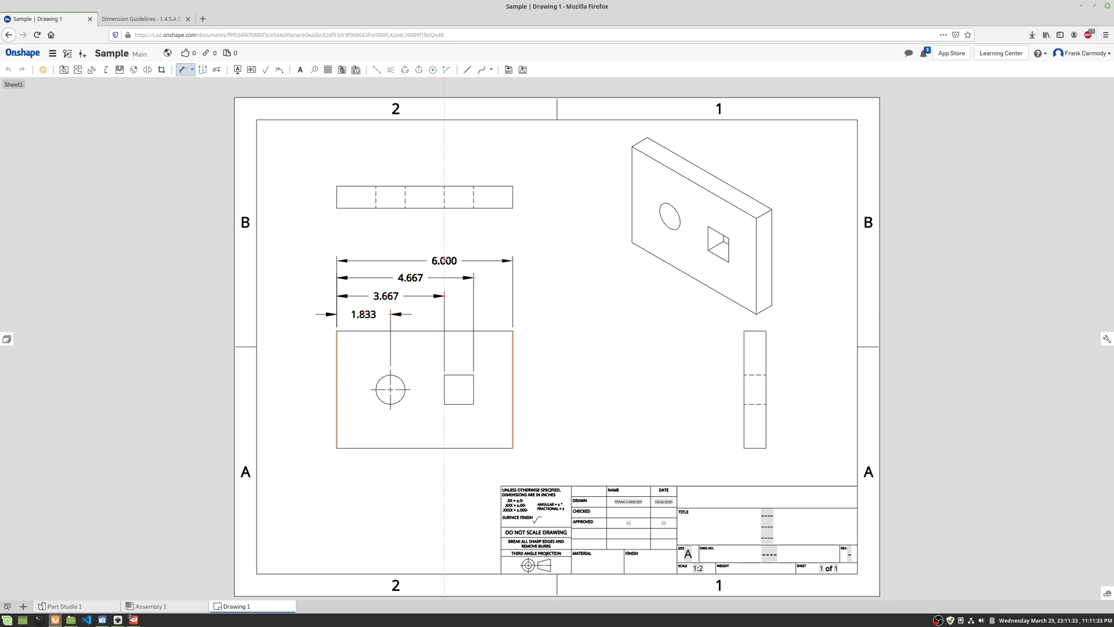
left_click(444, 258)
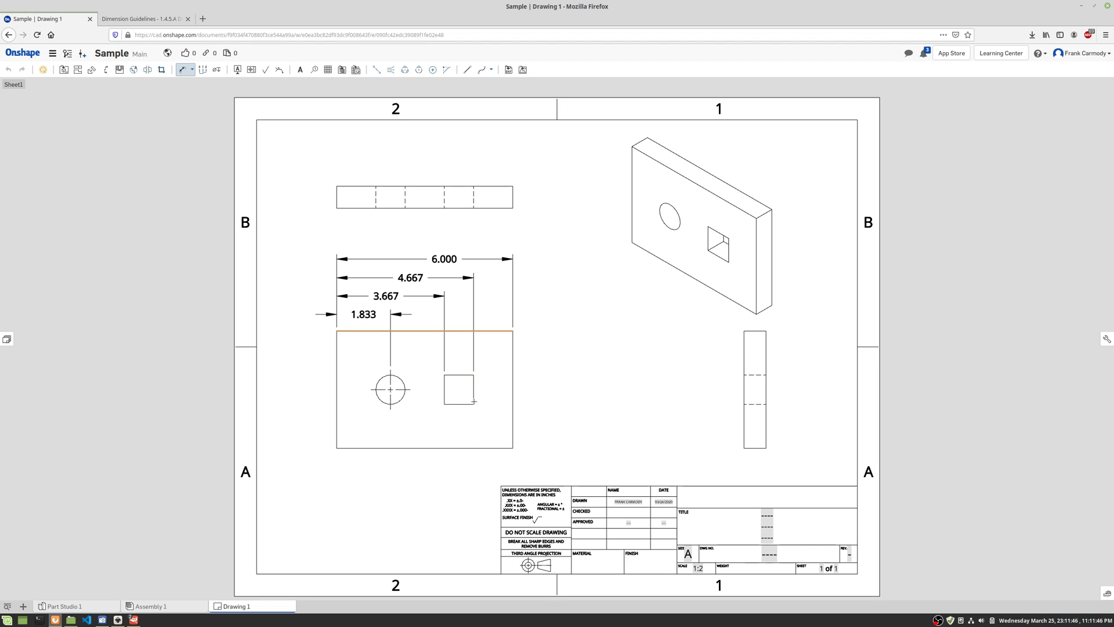
left_click(466, 449)
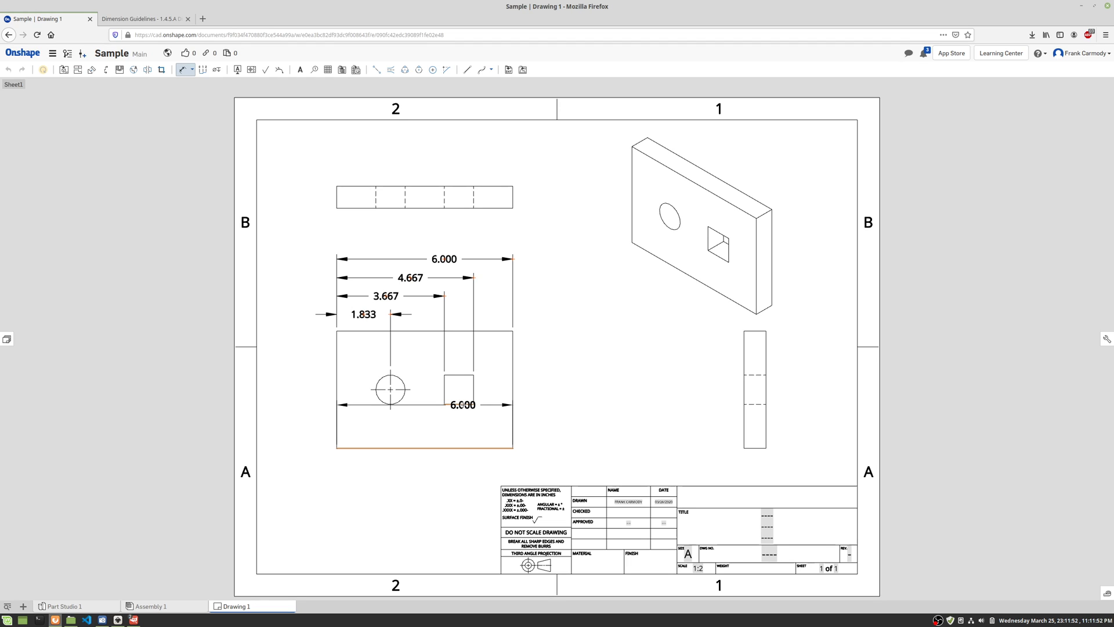
left_click(471, 404)
- Place the 1.500 square height and a 2.000 hole-centre height, moved to the part's left side
left_click(538, 428)
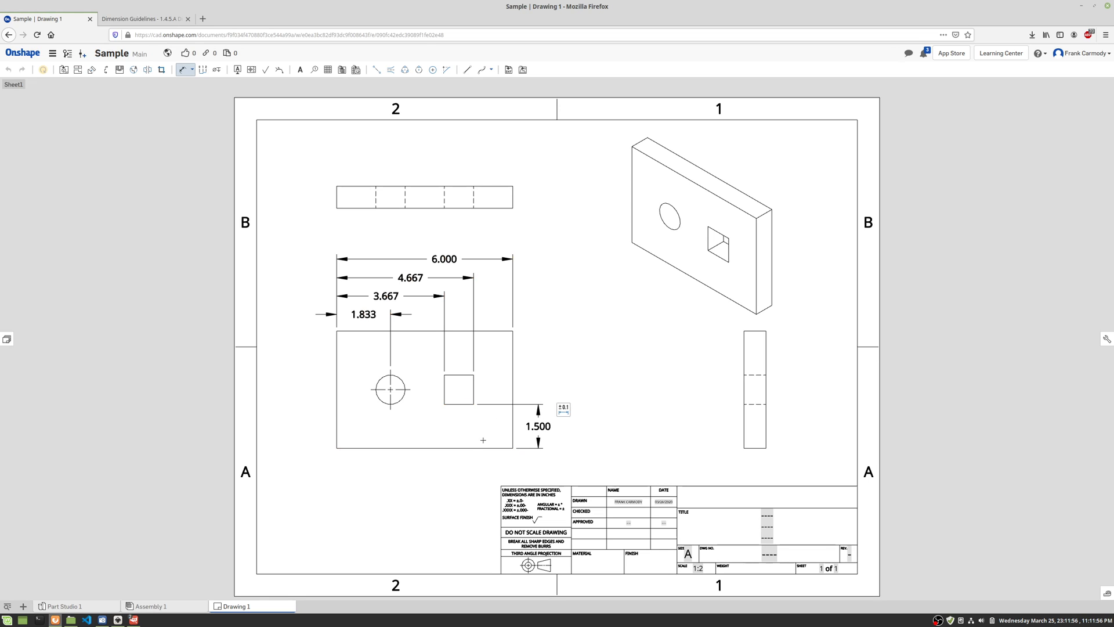
left_click(472, 448)
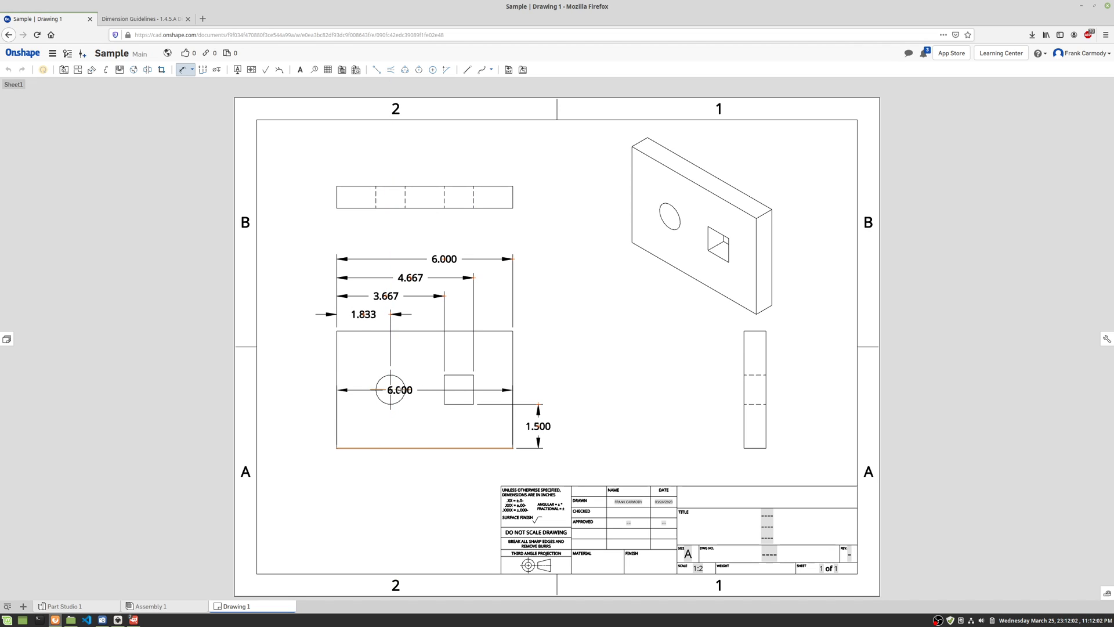
left_click(391, 389)
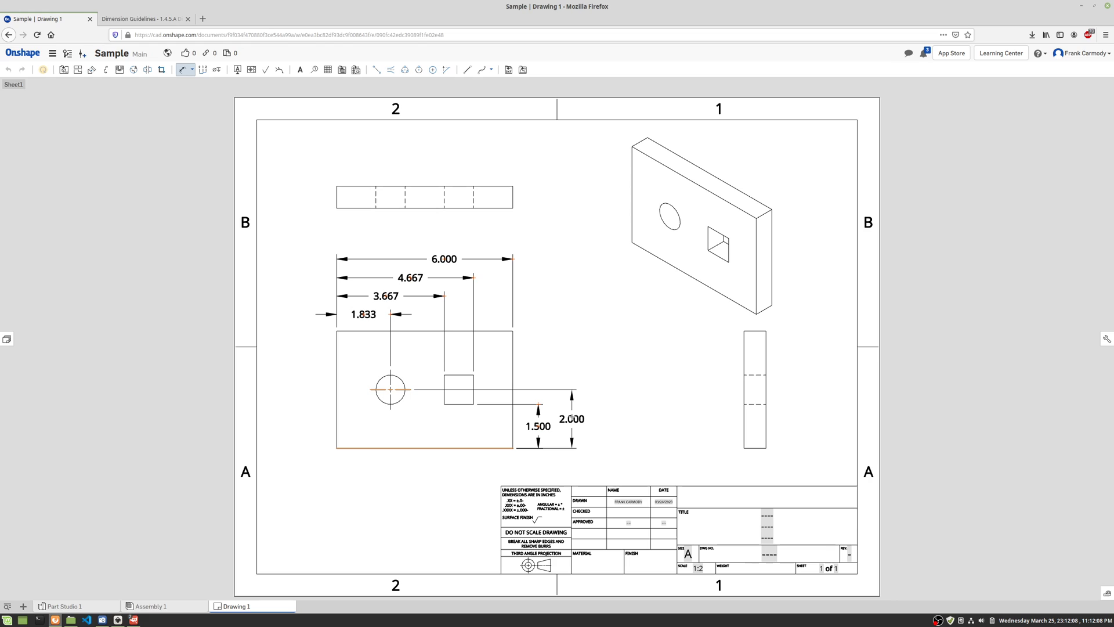
left_click(571, 418)
key("Escape")
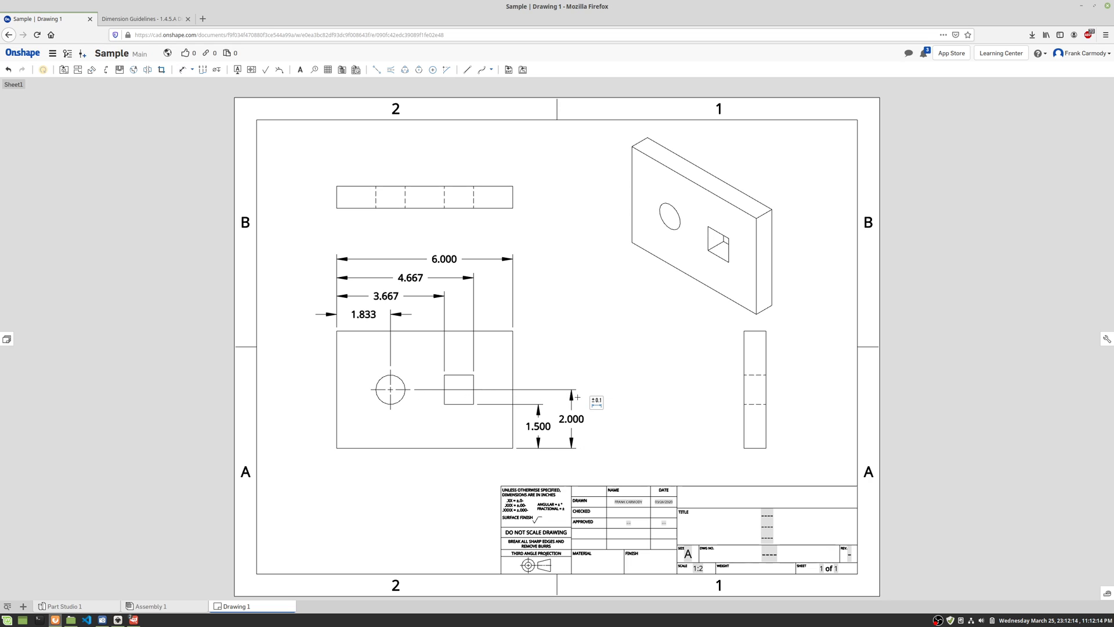
left_click(576, 408)
key("d")
key("Escape")
left_click_drag(570, 419, 302, 419)
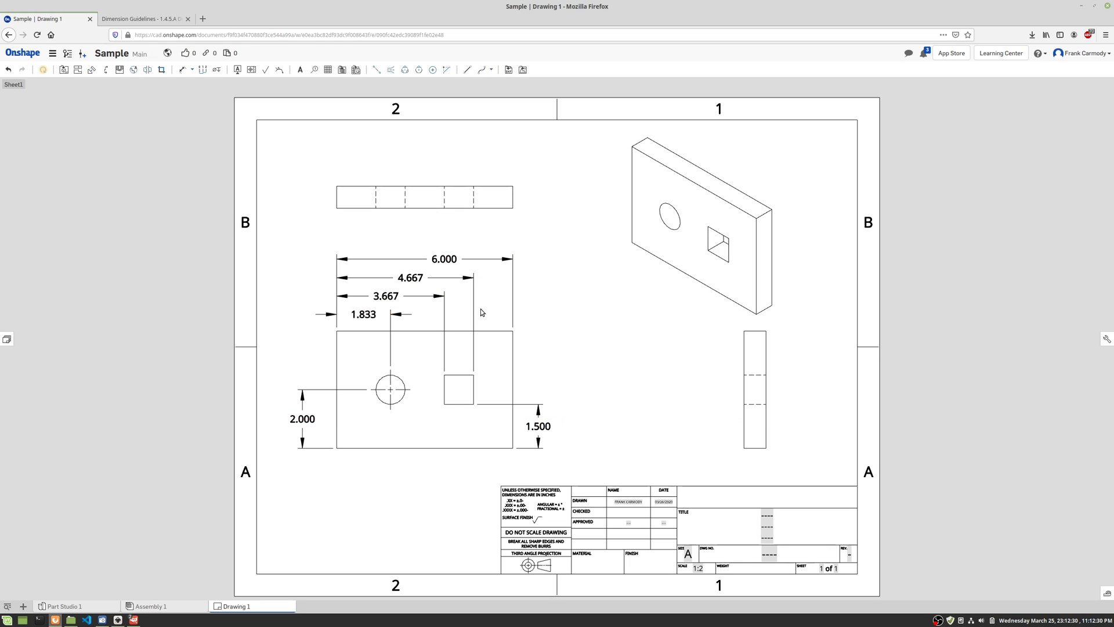
- Add the 2.500 square-top and 4.000 overall height dimensions right of the part
left_click(183, 70)
left_click(457, 449)
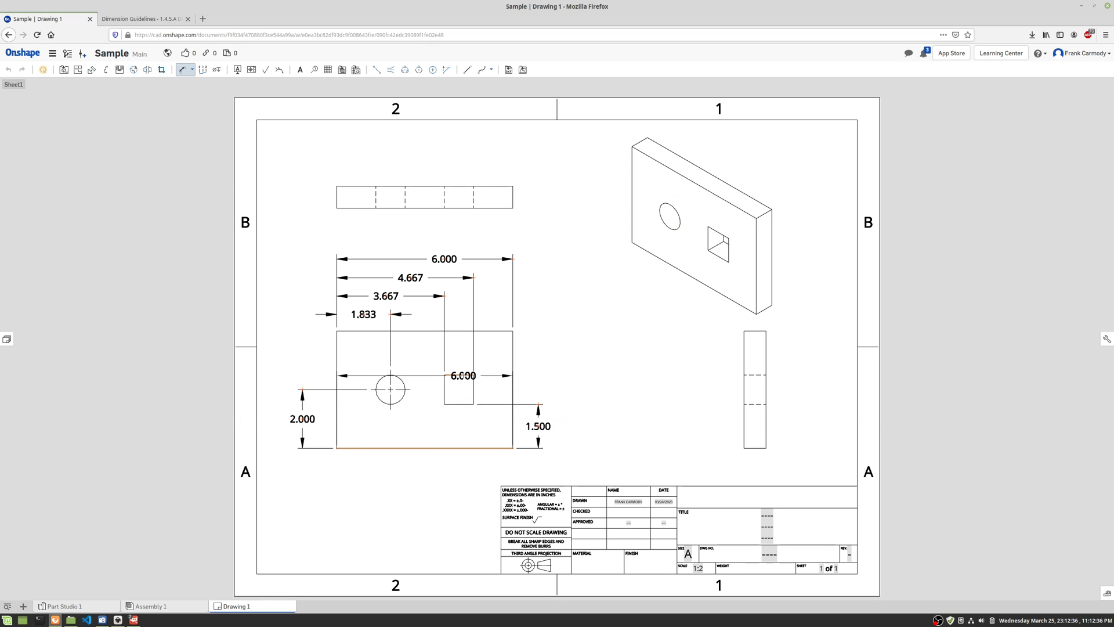
left_click(462, 375)
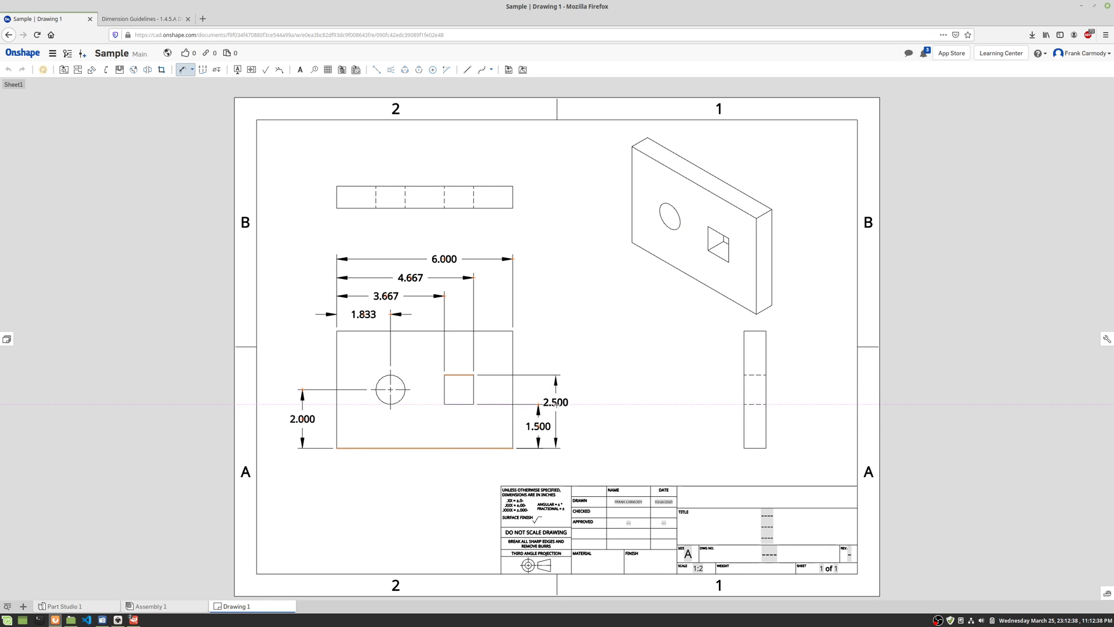
left_click(568, 406)
left_click(462, 447)
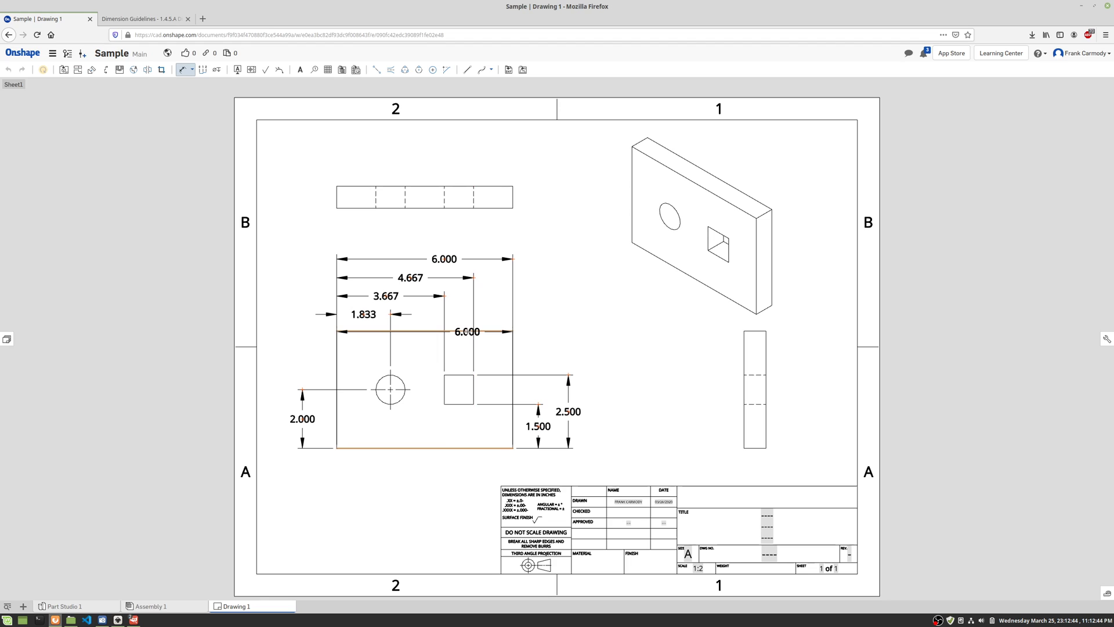
left_click(467, 332)
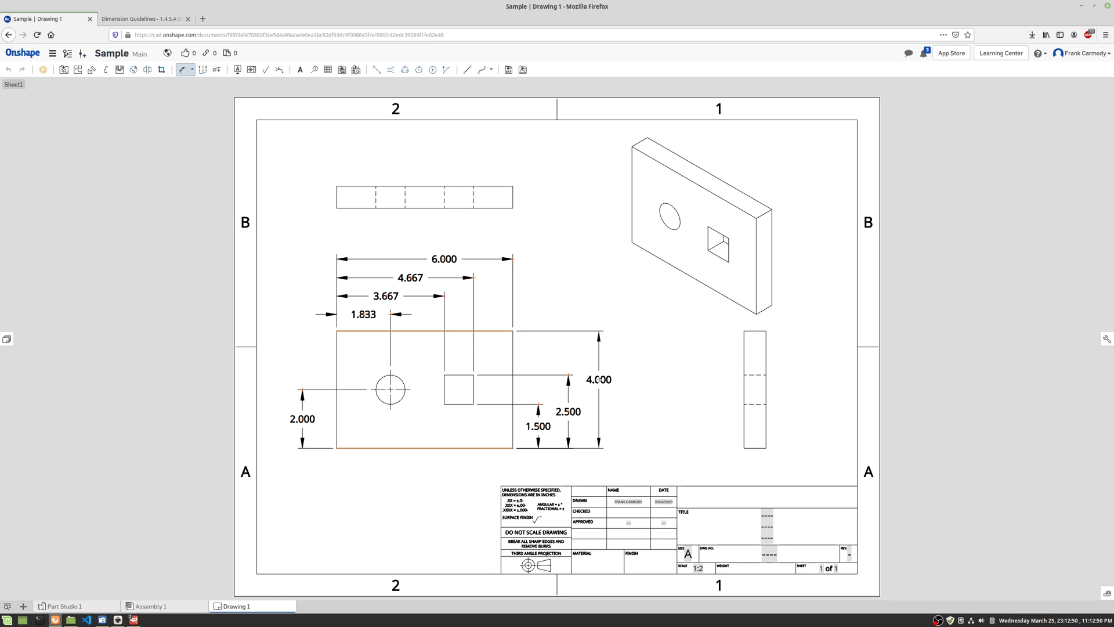
left_click(598, 380)
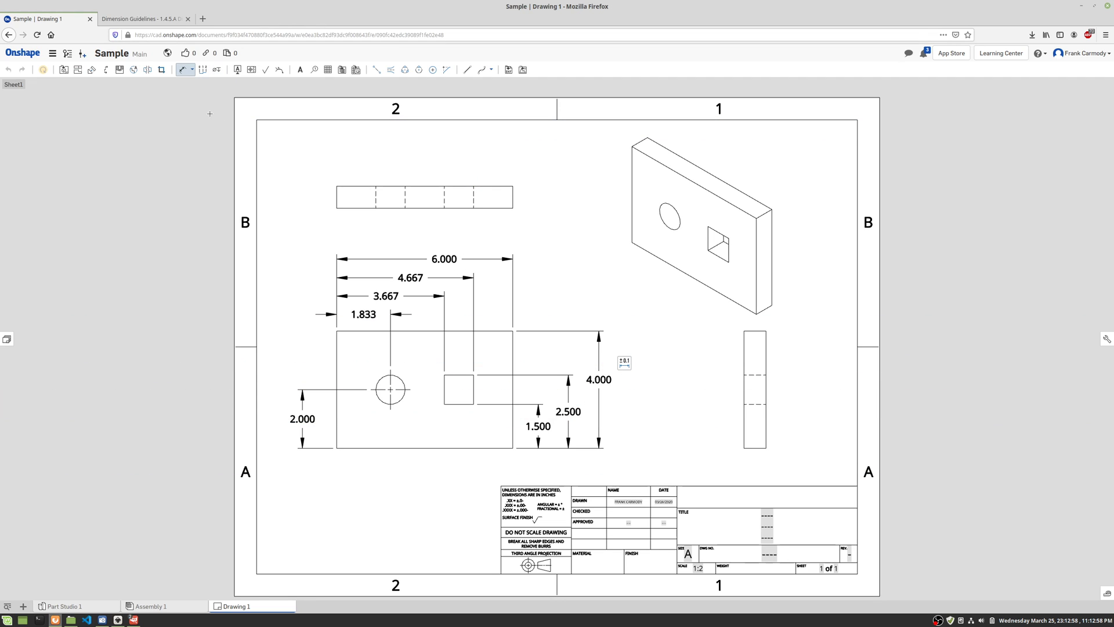
left_click(191, 71)
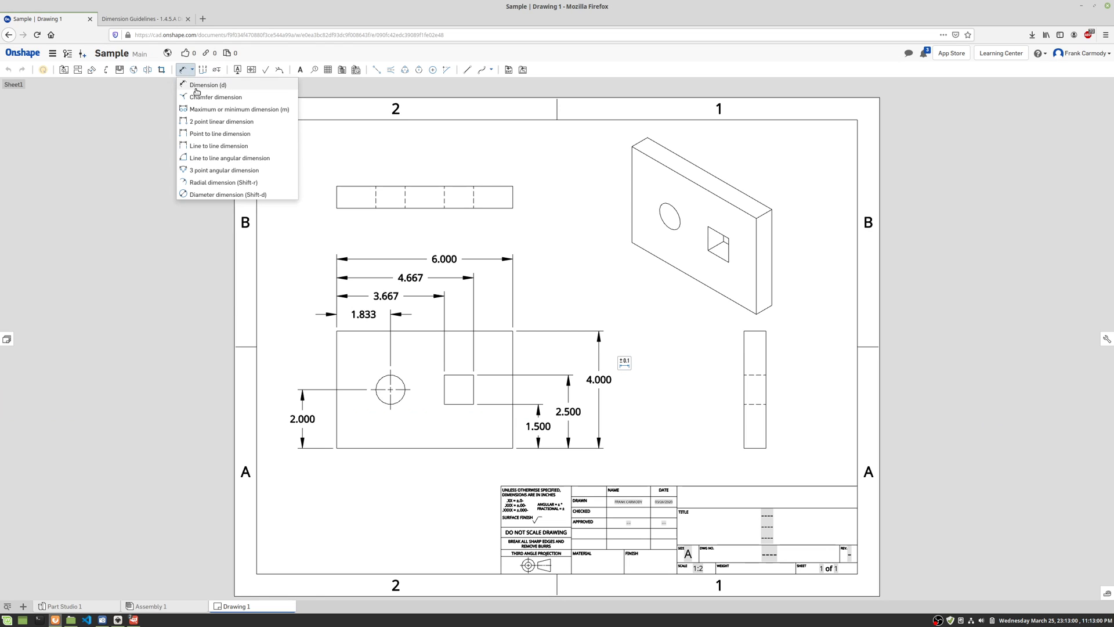
- Add a Ø1.000 diameter dimension to the round hole, placed below-left of the part
left_click(206, 195)
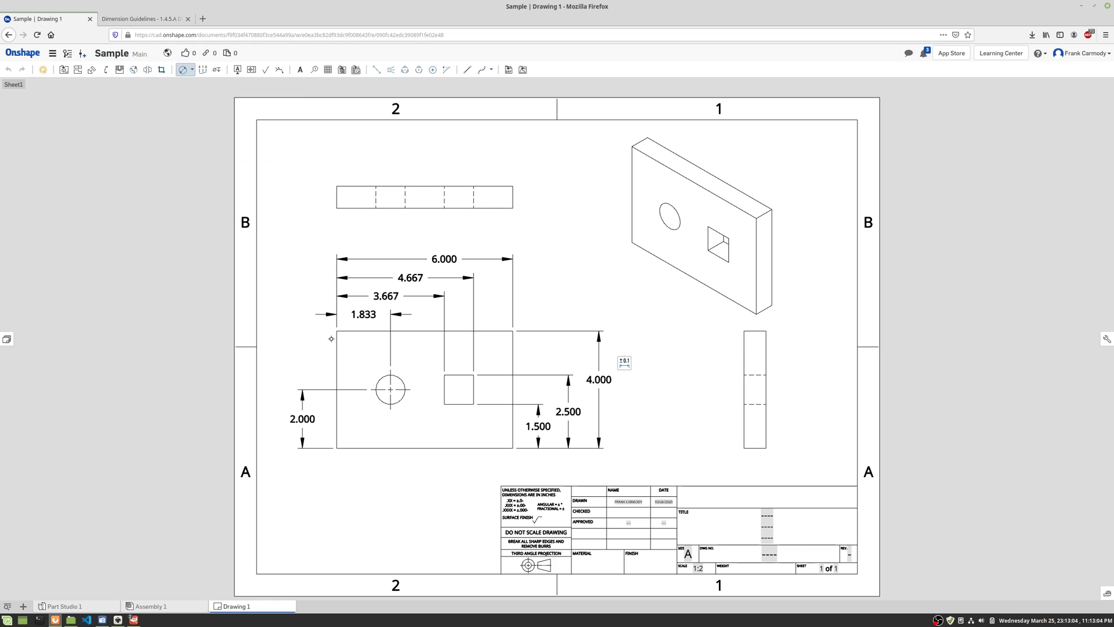
left_click(383, 400)
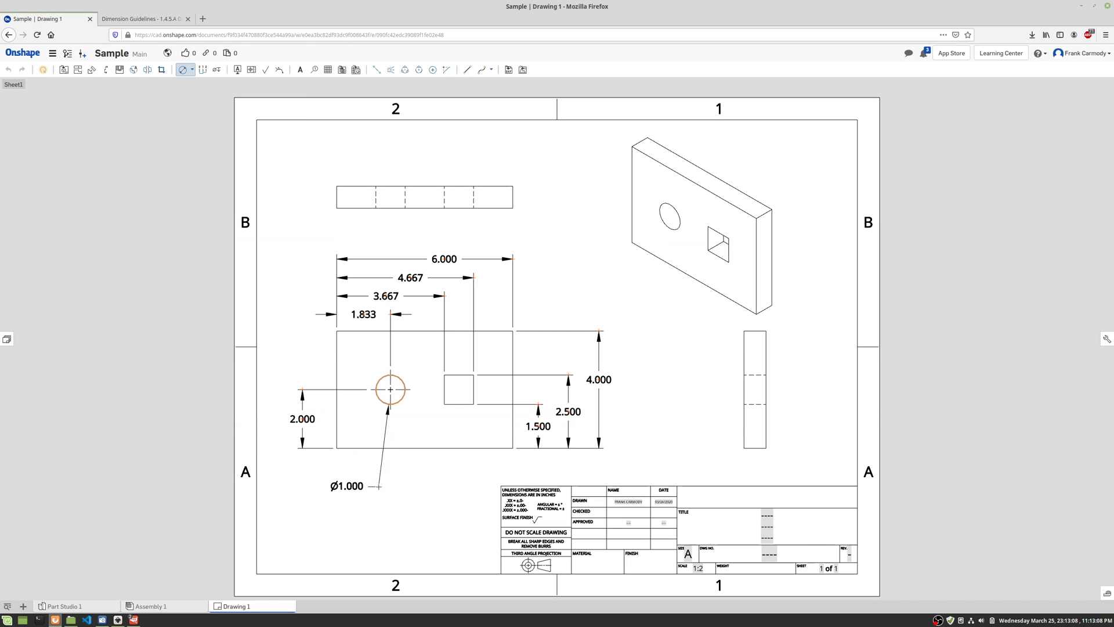
left_click(379, 487)
left_click(193, 71)
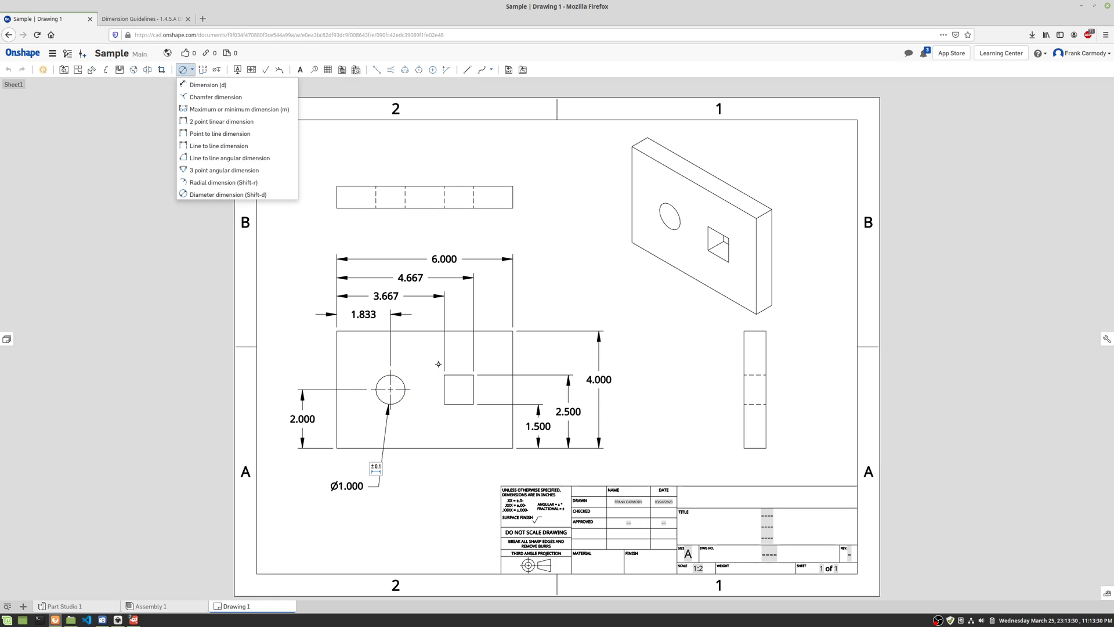
left_click(186, 268)
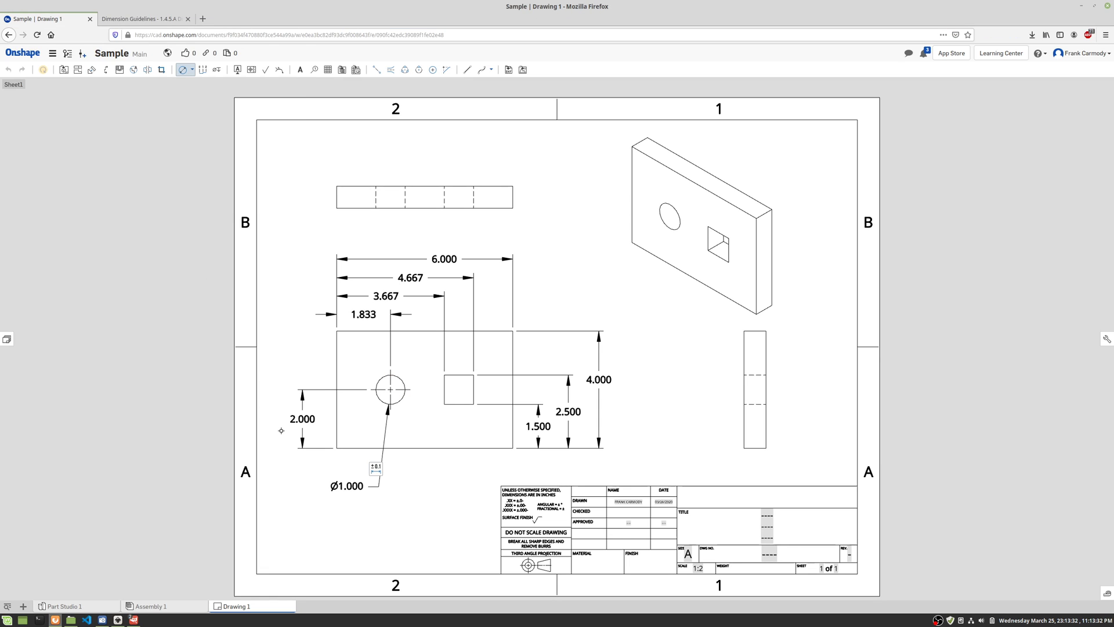
left_click(182, 70)
left_click(347, 486)
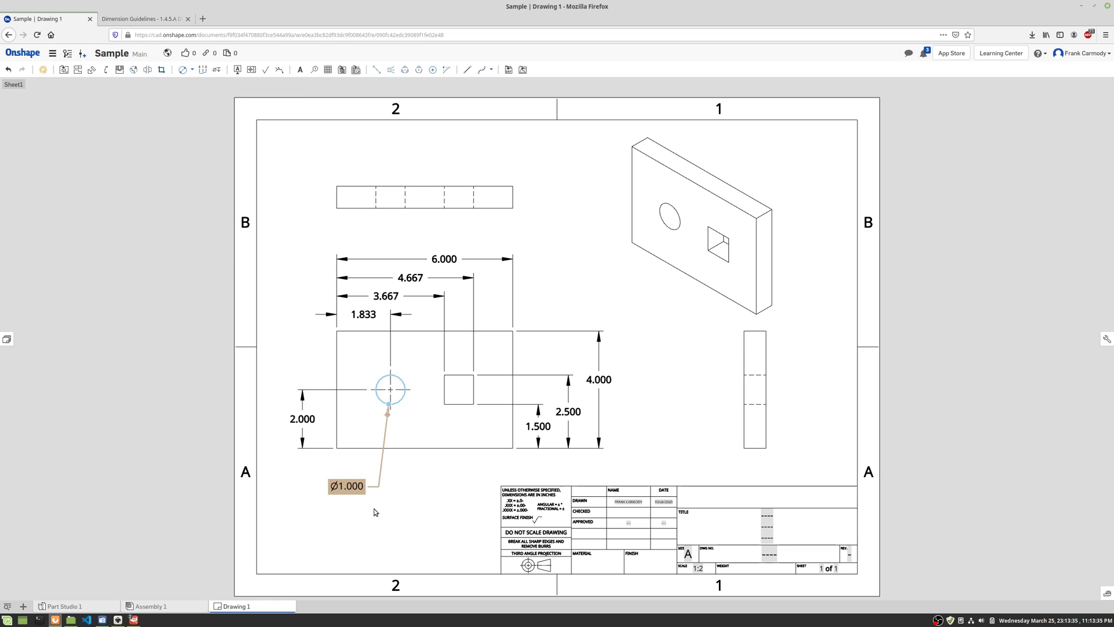
- Append the suffix THRU to the Ø1.000 hole dimension
double_click(353, 486)
left_click(491, 489)
type("HRU")
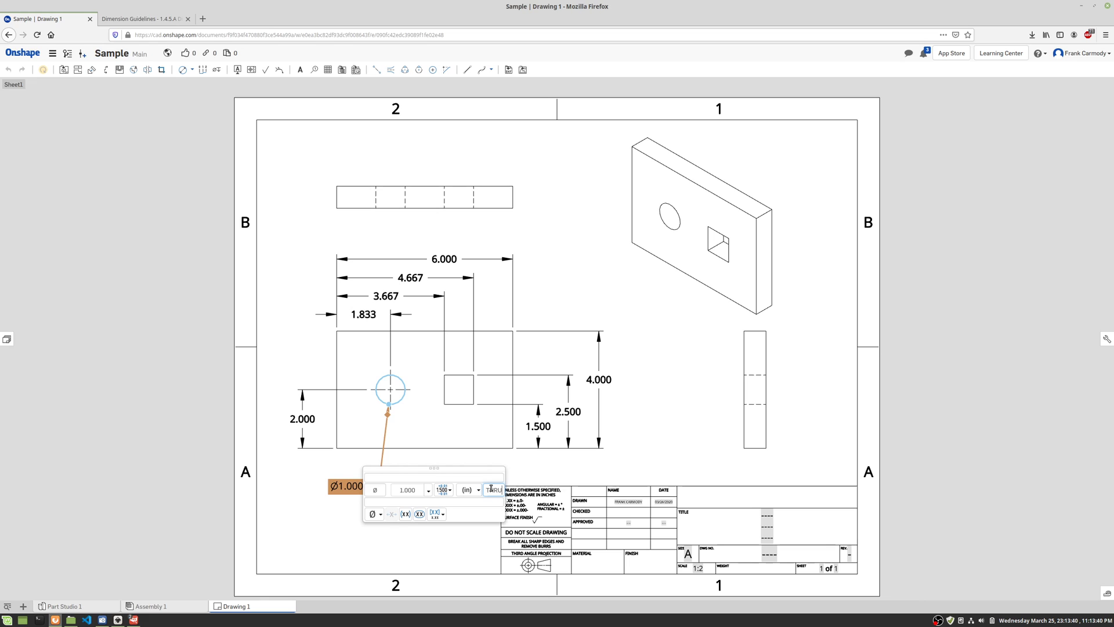
left_click(634, 470)
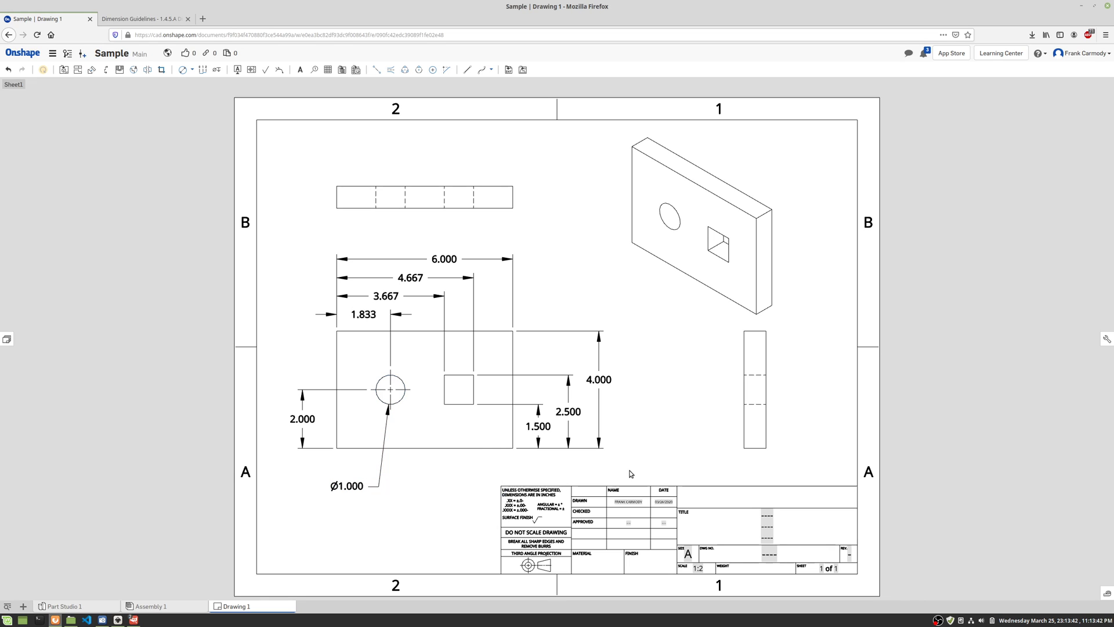
left_click(347, 486)
left_click(376, 467)
left_click(497, 490)
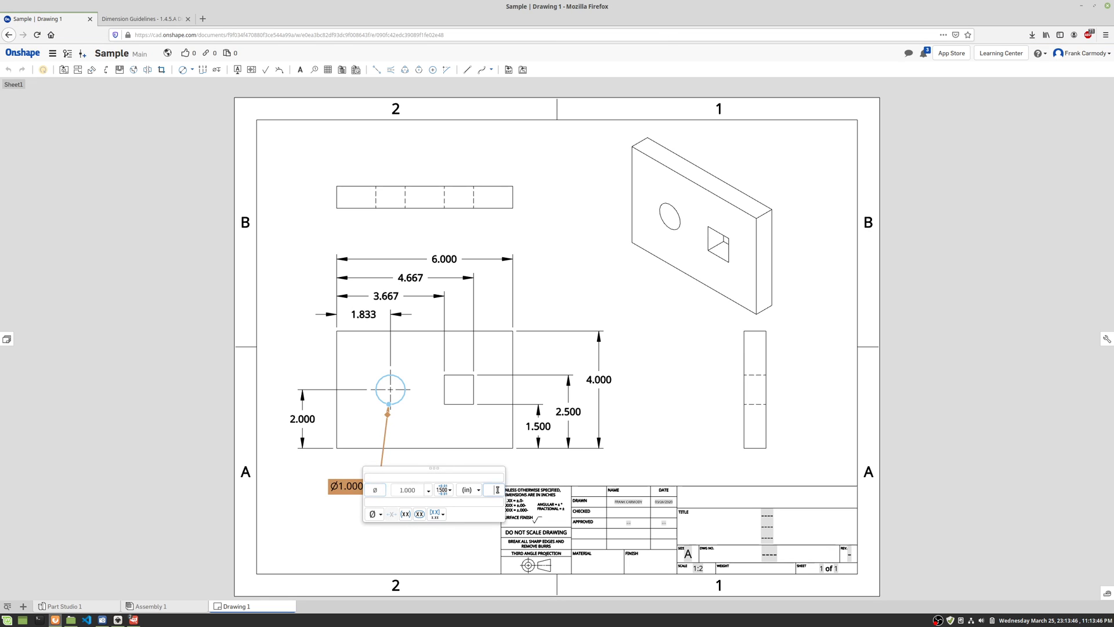
type("THRU")
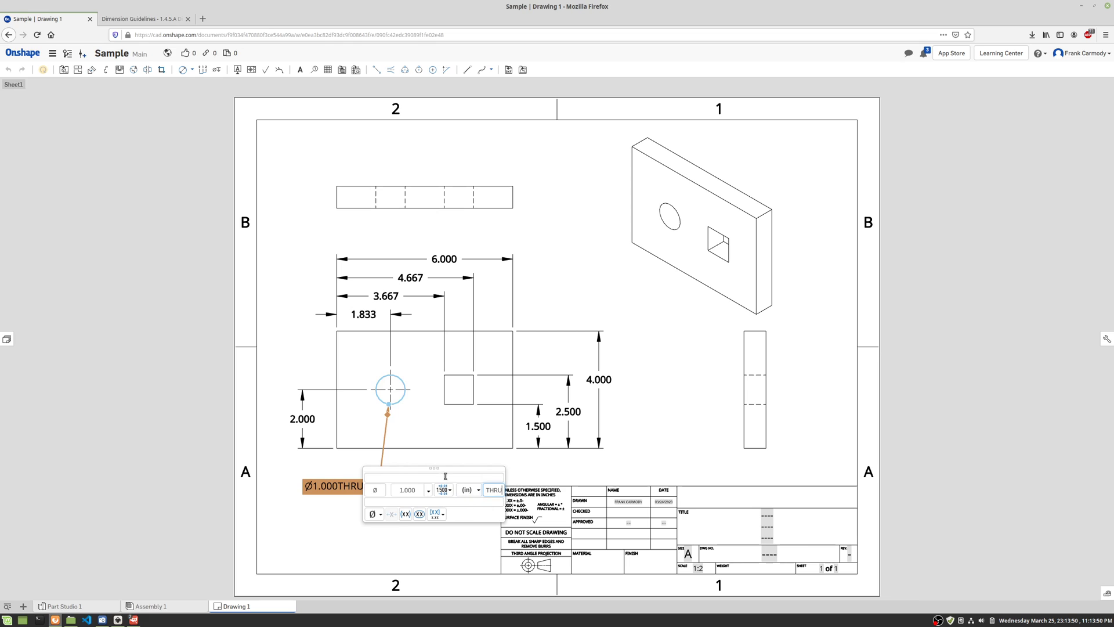
left_click(340, 521)
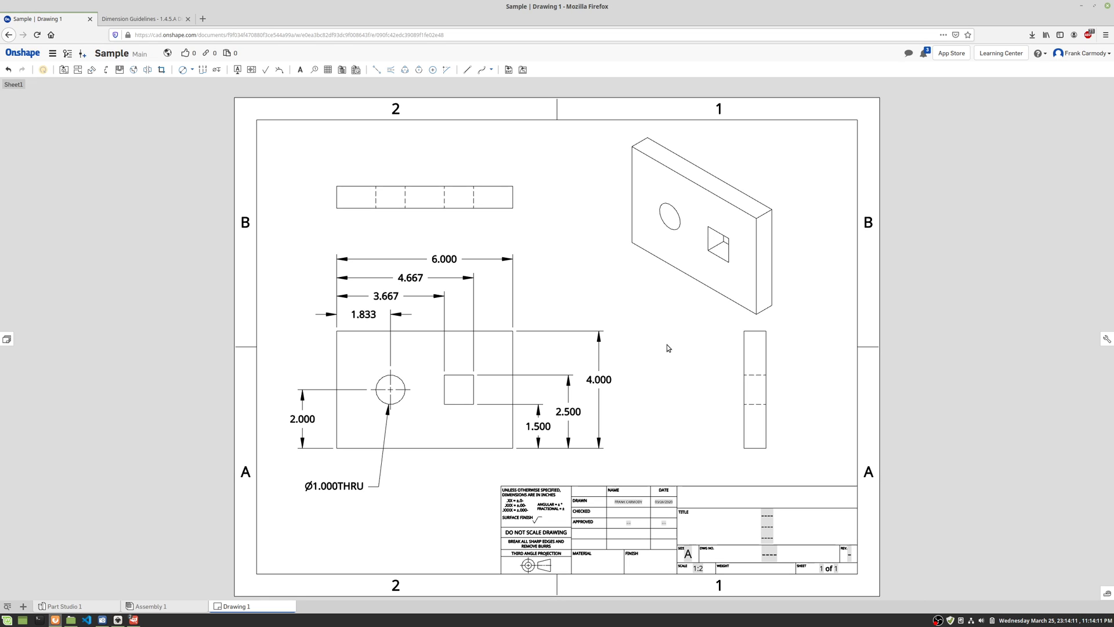
- With the general Dimension tool, add .750 thickness dimensions left of the top view and below the side view
left_click(509, 203)
left_click(182, 70)
left_click(192, 70)
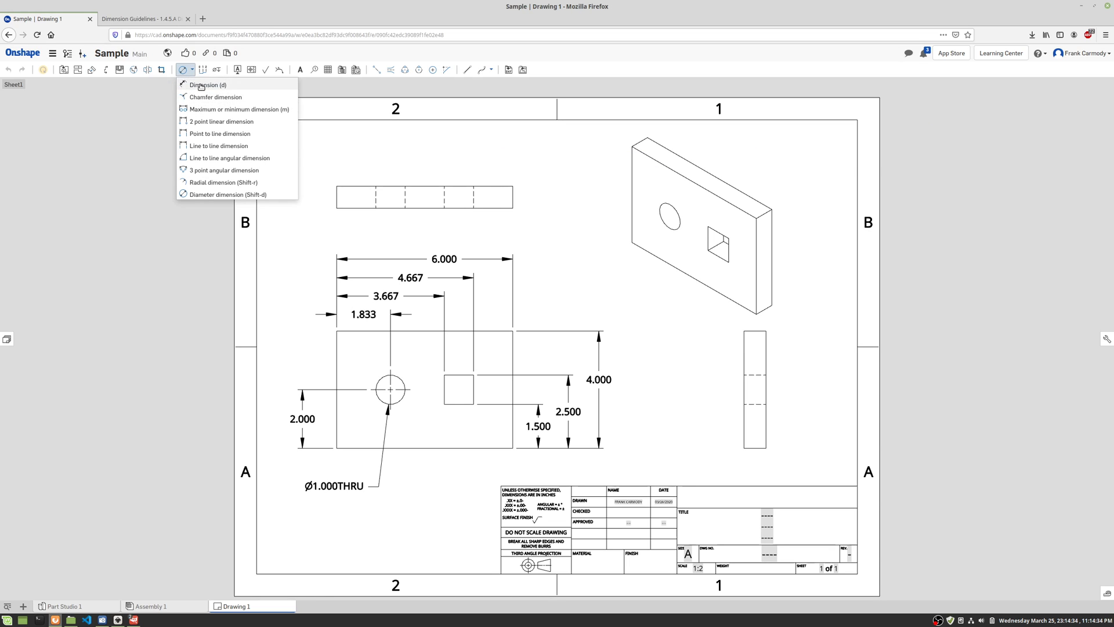
left_click(201, 86)
left_click(513, 197)
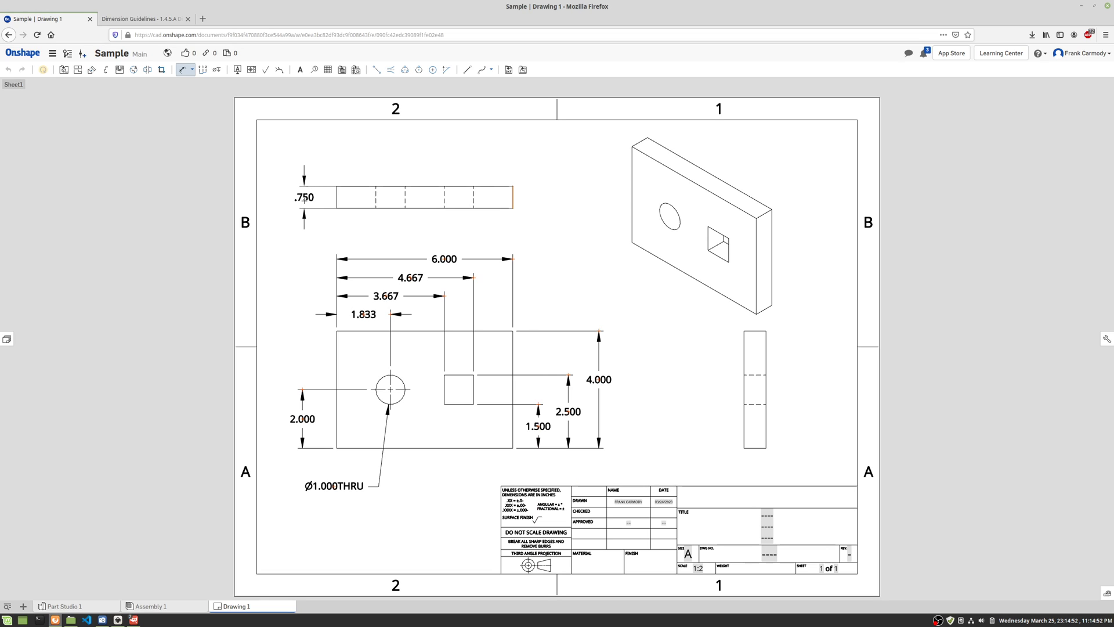
left_click(303, 199)
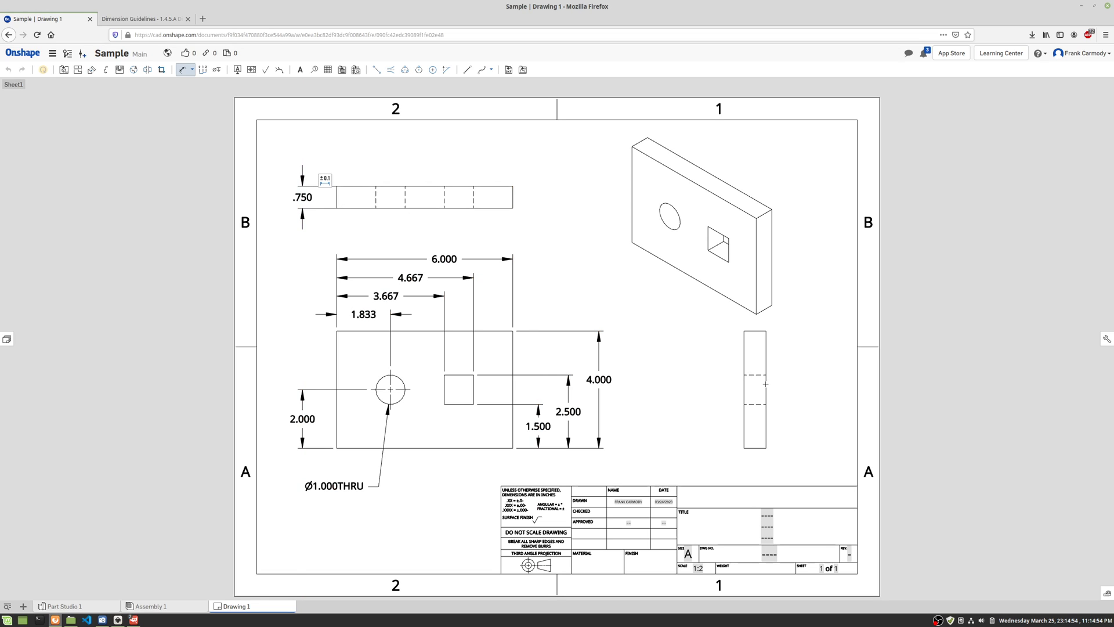
left_click(758, 449)
left_click(773, 466)
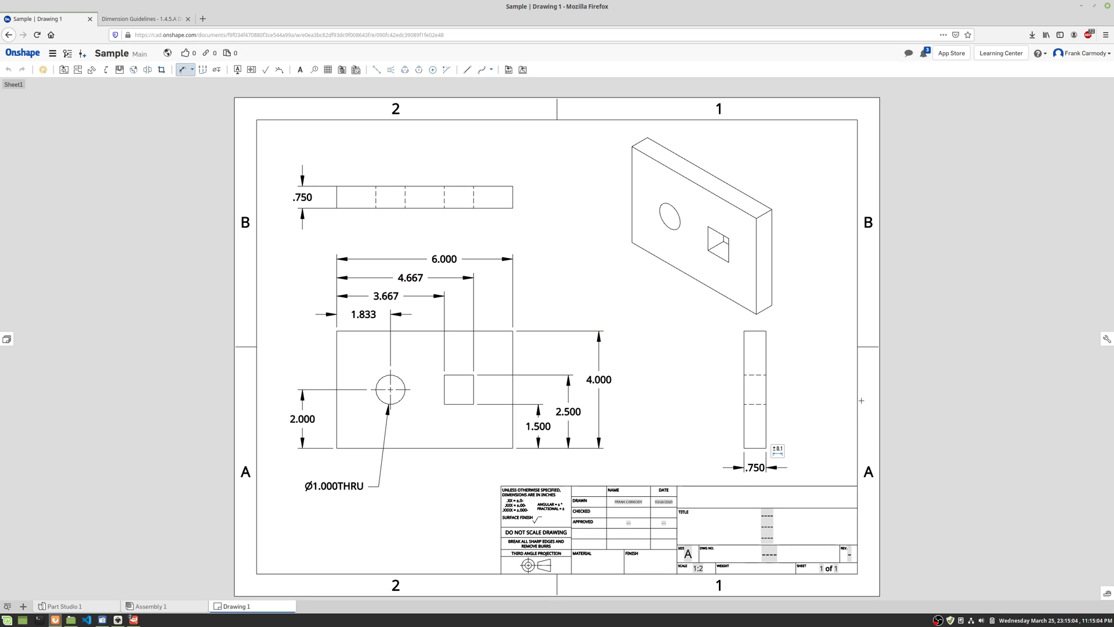